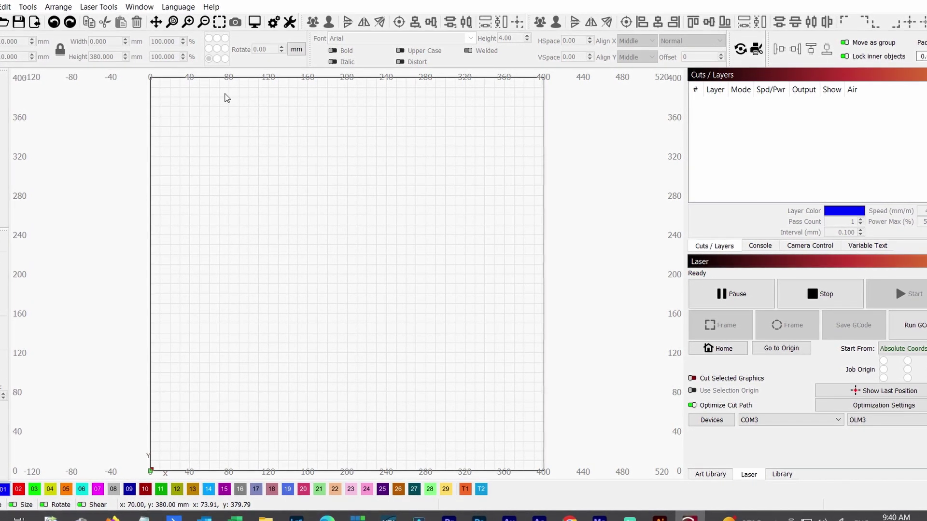
{"action": "left_click", "coordinate": [273, 23]}
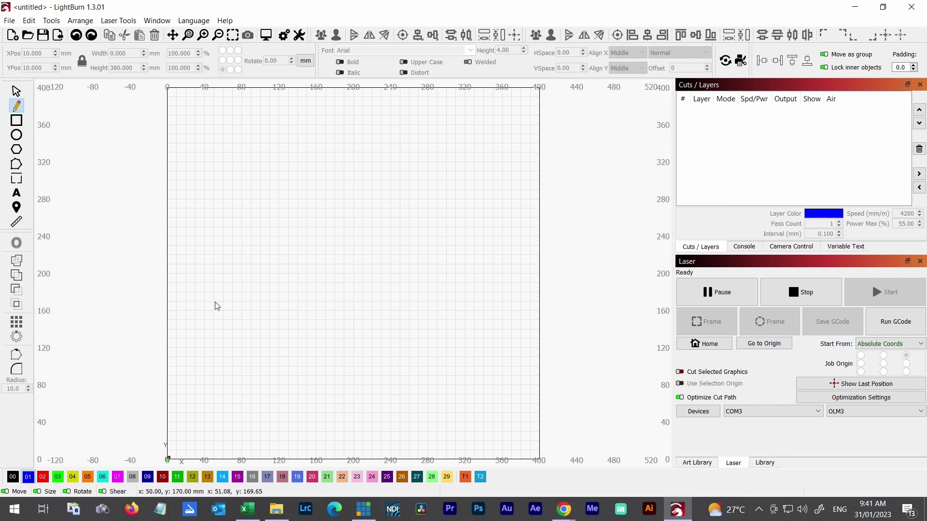
Step: Draw a vertical line 380 mm long at X 10 mm, running from Y 390 mm down to Y 10 mm
{"action": "left_click", "coordinate": [17, 106]}
{"action": "left_click", "coordinate": [185, 98]}
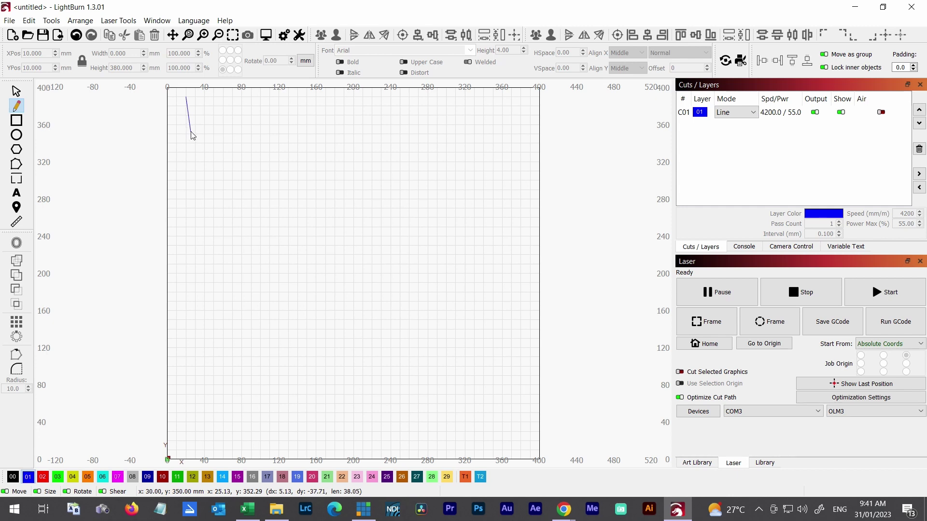
{"action": "key", "text": "Escape"}
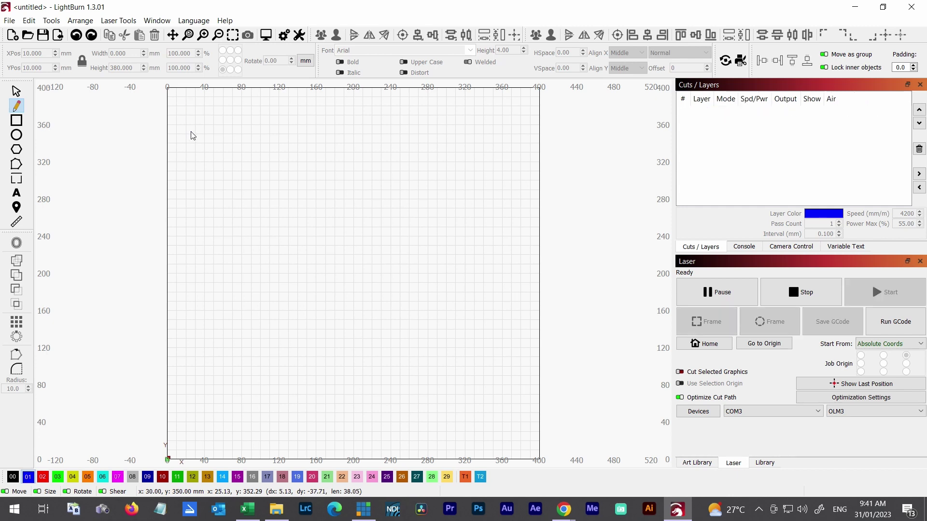
{"action": "left_click", "coordinate": [177, 97]}
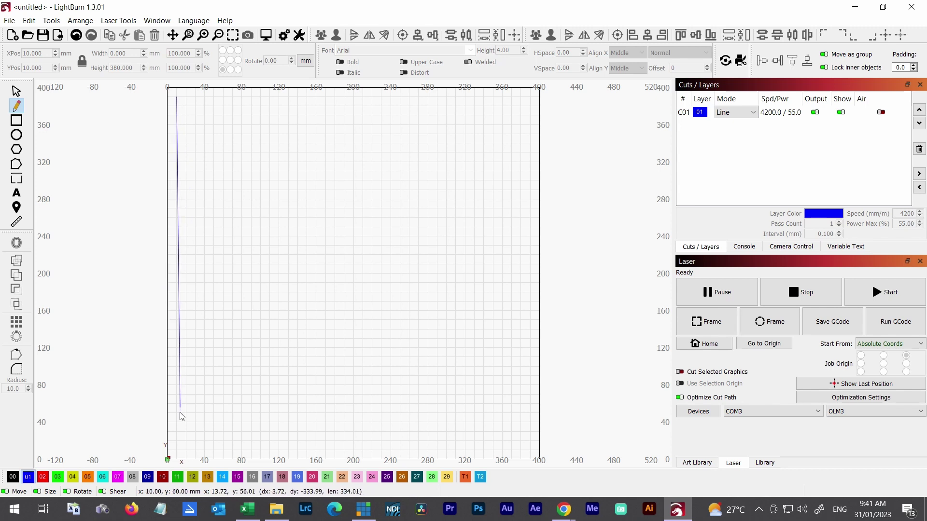
{"action": "left_click", "coordinate": [178, 454]}
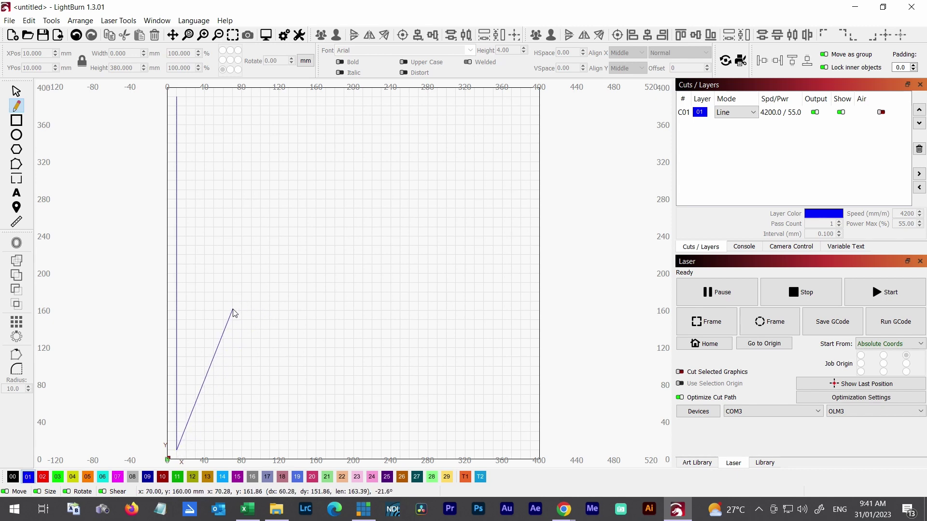
{"action": "key", "text": "Escape"}
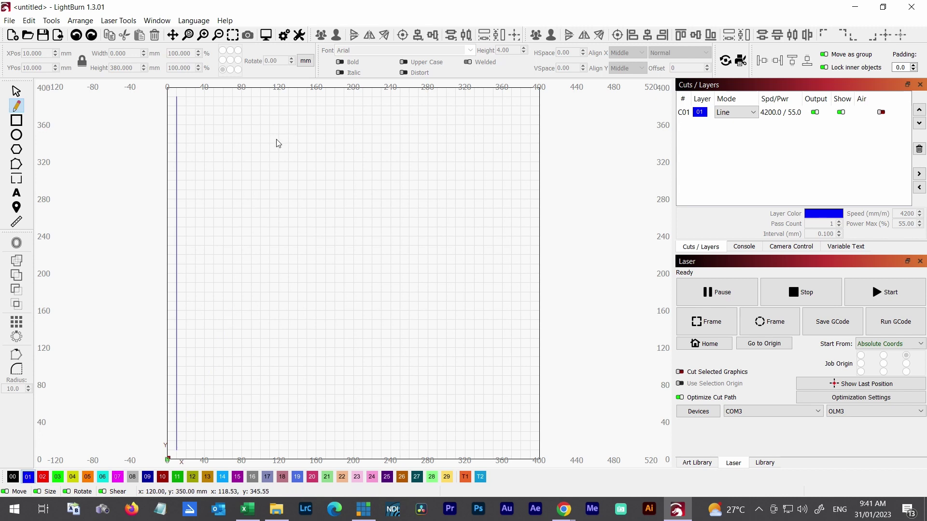
Step: Create a grid array of the vertical line with 39 columns at 10 mm X spacing
{"action": "left_click", "coordinate": [16, 92]}
{"action": "left_click", "coordinate": [177, 120]}
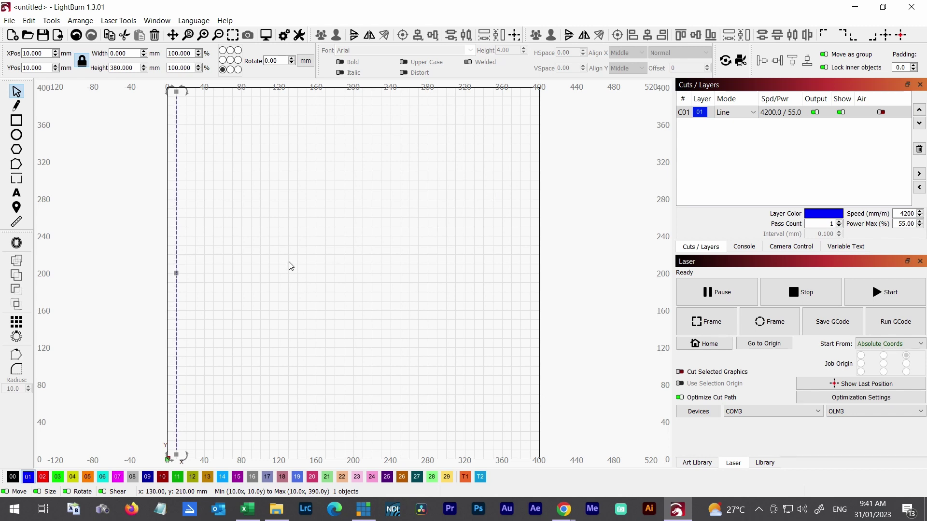
{"action": "left_click", "coordinate": [17, 322]}
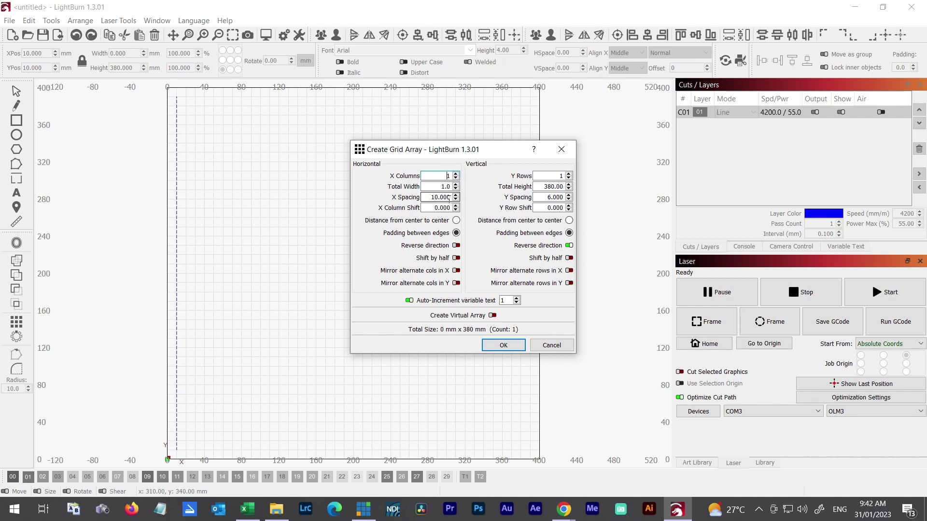
{"action": "left_click", "coordinate": [456, 175]}
{"action": "left_click", "coordinate": [456, 175]}
{"action": "left_click", "coordinate": [457, 175]}
{"action": "left_click", "coordinate": [456, 175]}
{"action": "left_click", "coordinate": [456, 175]}
{"action": "left_click", "coordinate": [456, 175]}
{"action": "left_click", "coordinate": [456, 175]}
{"action": "left_click", "coordinate": [457, 175]}
{"action": "left_click", "coordinate": [456, 175]}
{"action": "left_click", "coordinate": [456, 174]}
{"action": "left_click", "coordinate": [456, 175]}
{"action": "left_click", "coordinate": [456, 175]}
{"action": "left_click", "coordinate": [456, 174]}
{"action": "left_click", "coordinate": [456, 175]}
{"action": "left_click", "coordinate": [457, 175]}
{"action": "left_click", "coordinate": [456, 175]}
{"action": "left_click", "coordinate": [456, 175]}
{"action": "left_click", "coordinate": [457, 174]}
{"action": "left_click", "coordinate": [456, 175]}
{"action": "left_click", "coordinate": [457, 175]}
{"action": "left_click", "coordinate": [456, 175]}
{"action": "left_click", "coordinate": [457, 175]}
{"action": "left_click", "coordinate": [456, 174]}
{"action": "left_click", "coordinate": [456, 175]}
{"action": "left_click", "coordinate": [457, 174]}
{"action": "left_click", "coordinate": [457, 175]}
{"action": "left_click", "coordinate": [456, 174]}
{"action": "left_click", "coordinate": [456, 175]}
{"action": "left_click", "coordinate": [456, 175]}
{"action": "left_click", "coordinate": [457, 175]}
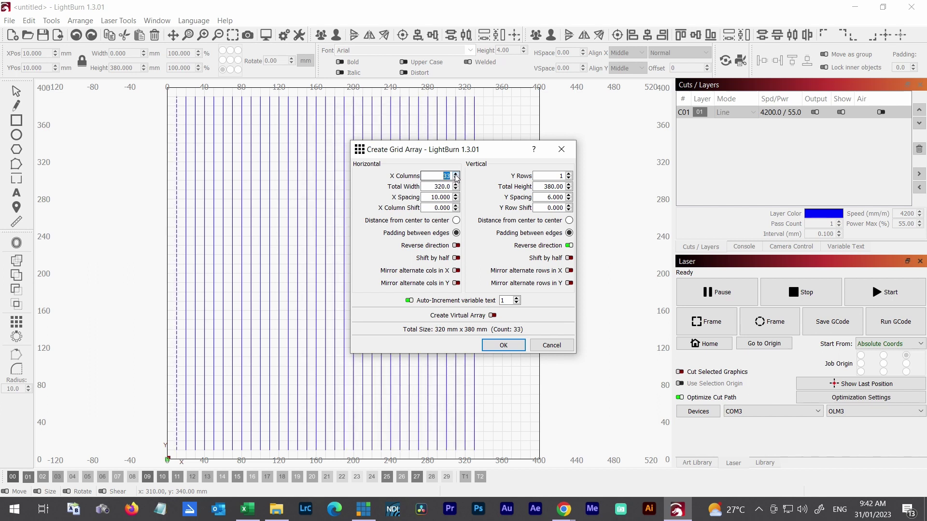
{"action": "left_click", "coordinate": [456, 175]}
{"action": "left_click", "coordinate": [457, 175]}
{"action": "left_click", "coordinate": [456, 175]}
{"action": "left_click", "coordinate": [456, 174]}
{"action": "left_click", "coordinate": [456, 175]}
{"action": "left_click", "coordinate": [457, 175]}
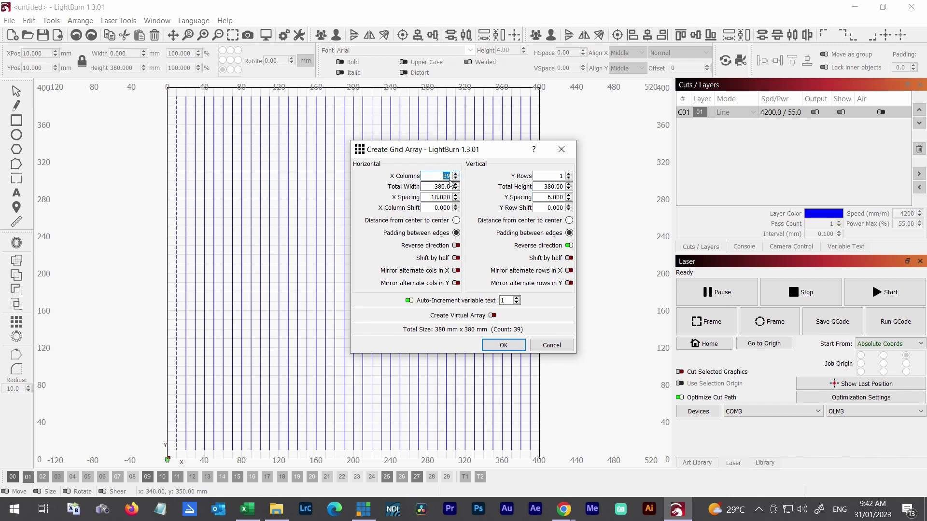
{"action": "left_click", "coordinate": [503, 345]}
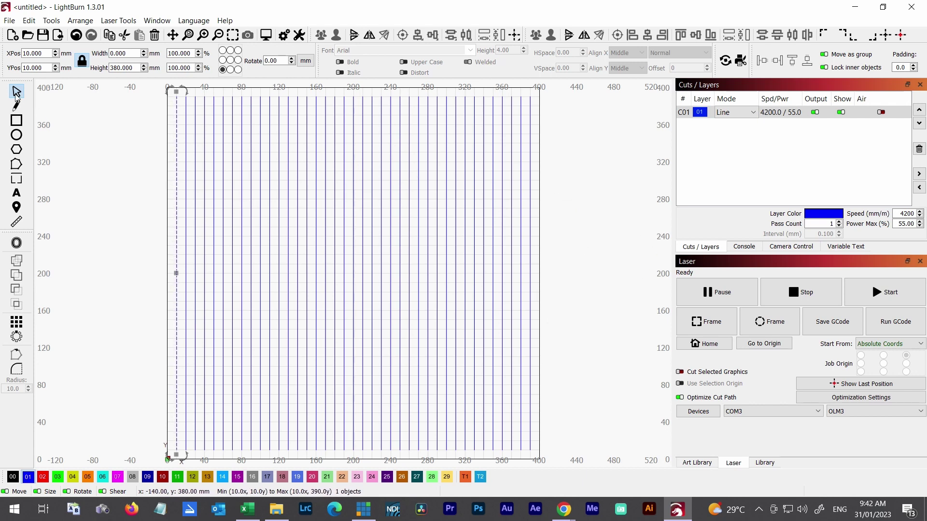
{"action": "left_click", "coordinate": [102, 149]}
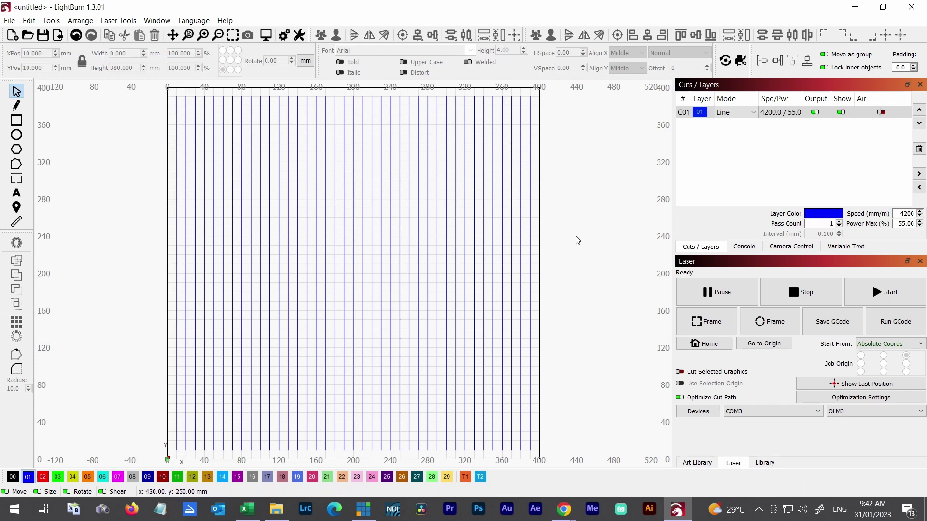
Step: Duplicate all the vertical lines and rotate the copies 90 degrees to form a square grid
{"action": "left_click_drag", "start_coordinate": [588, 239], "coordinate": [127, 293]}
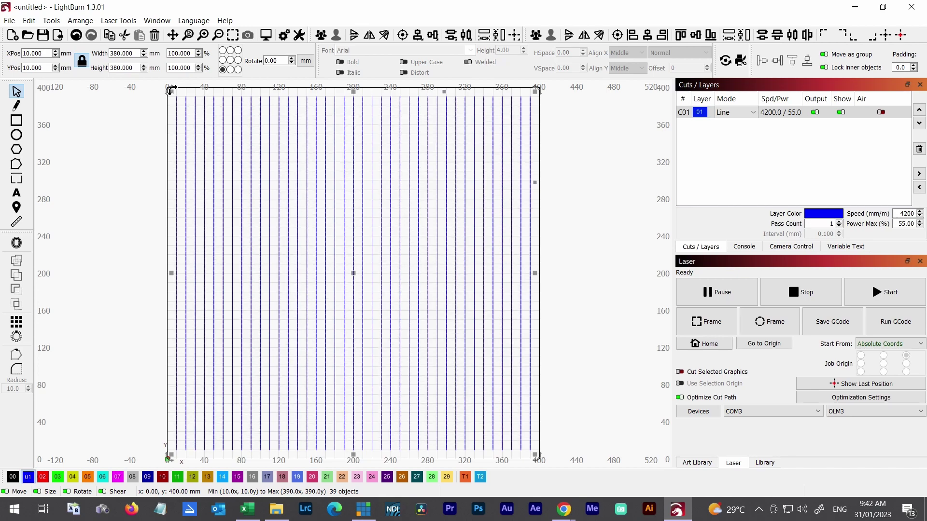
{"action": "left_click_drag", "start_coordinate": [170, 89], "coordinate": [445, 185]}
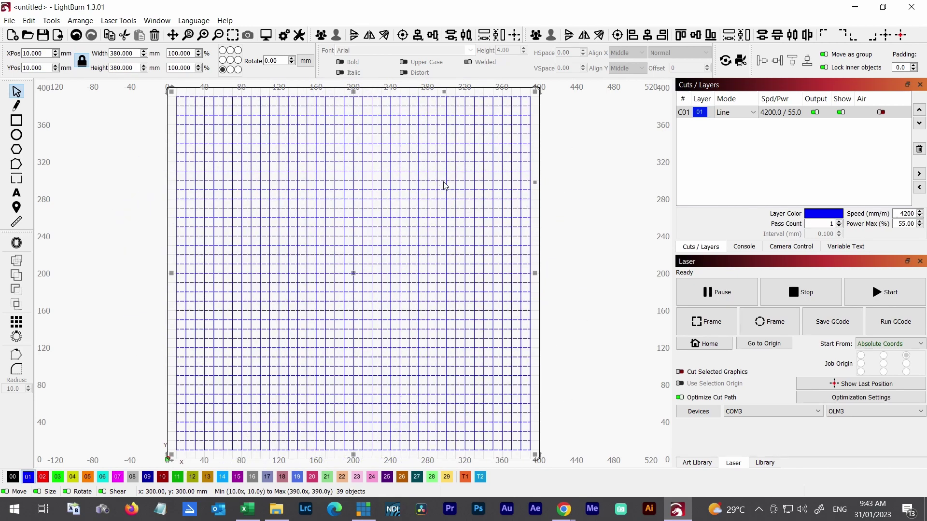
{"action": "left_click", "coordinate": [593, 154]}
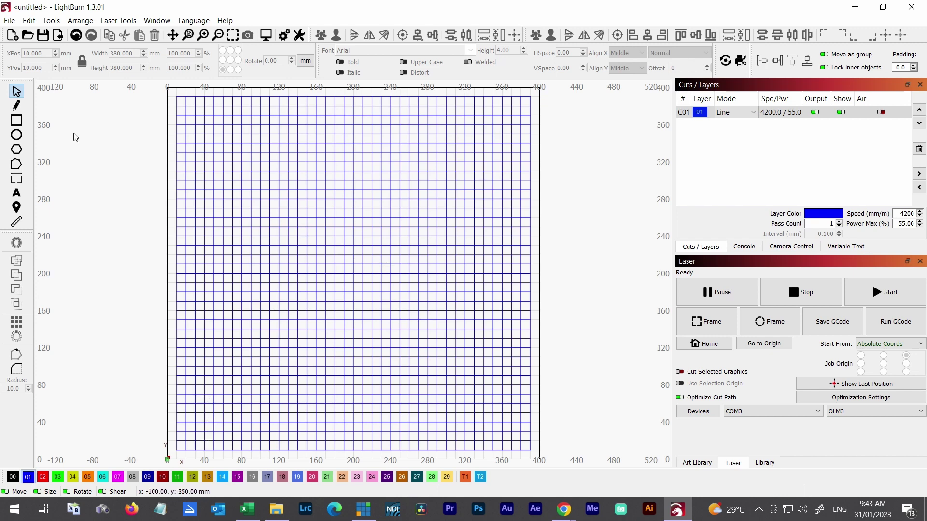
Step: Draw two diagonal lines joining the opposite corners of the grid
{"action": "left_click", "coordinate": [17, 106]}
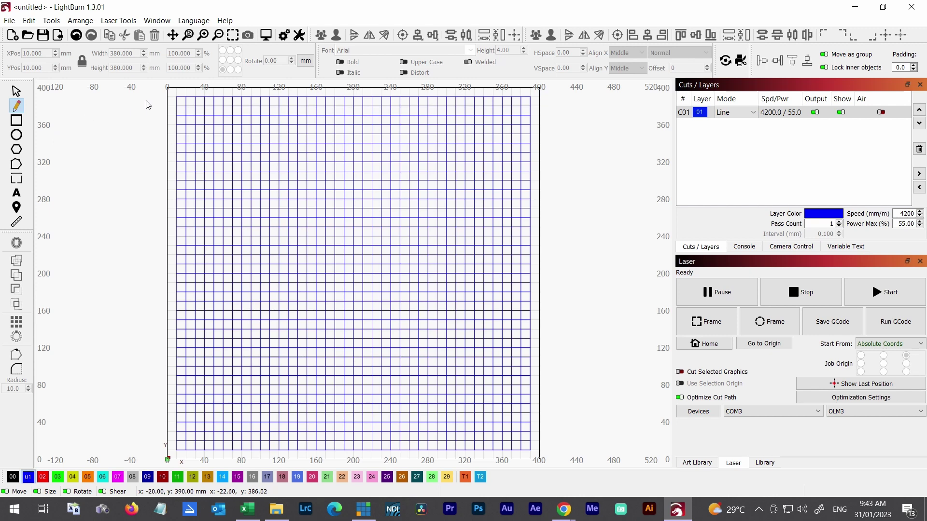
{"action": "left_click", "coordinate": [180, 100]}
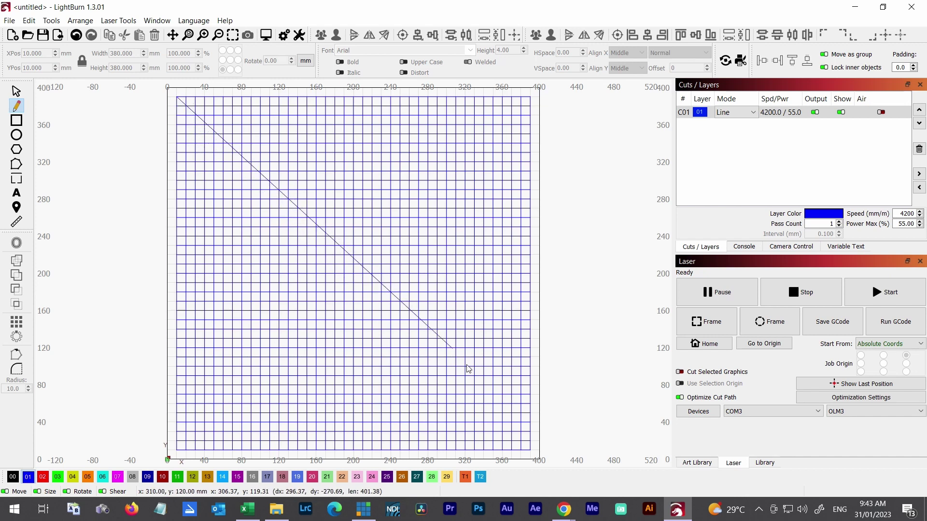
{"action": "left_click", "coordinate": [530, 450]}
{"action": "right_click", "coordinate": [557, 379]}
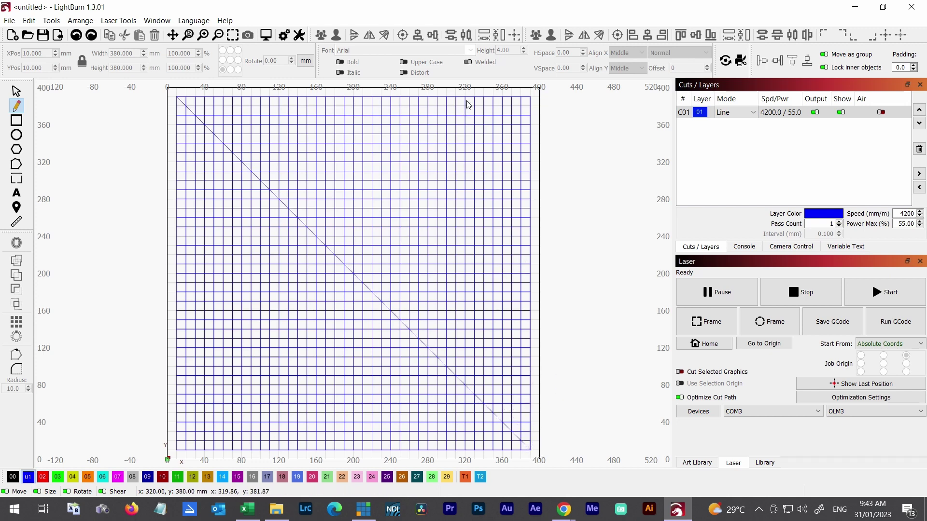
{"action": "left_click", "coordinate": [532, 99]}
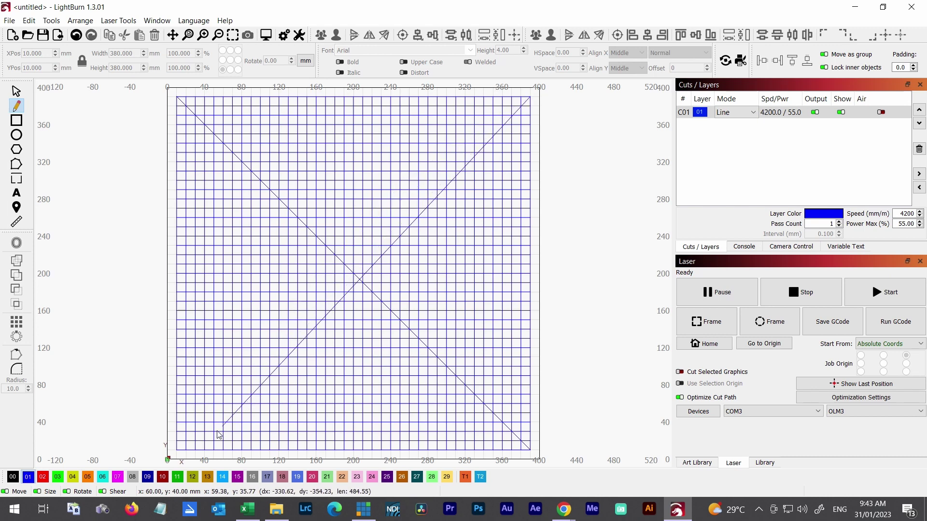
{"action": "left_click", "coordinate": [182, 454]}
{"action": "right_click", "coordinate": [115, 350]}
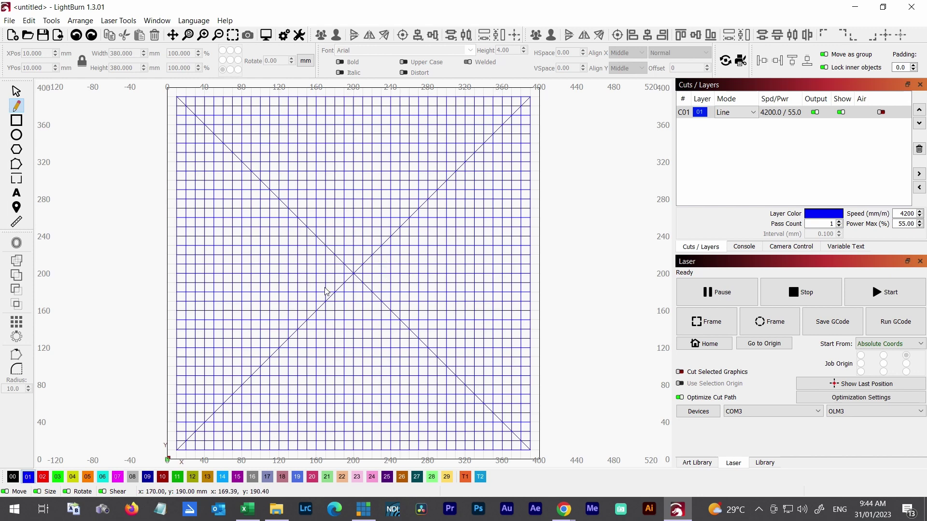
Step: Draw a circle on the grid and set its width and height to 100 mm
{"action": "left_click", "coordinate": [19, 138]}
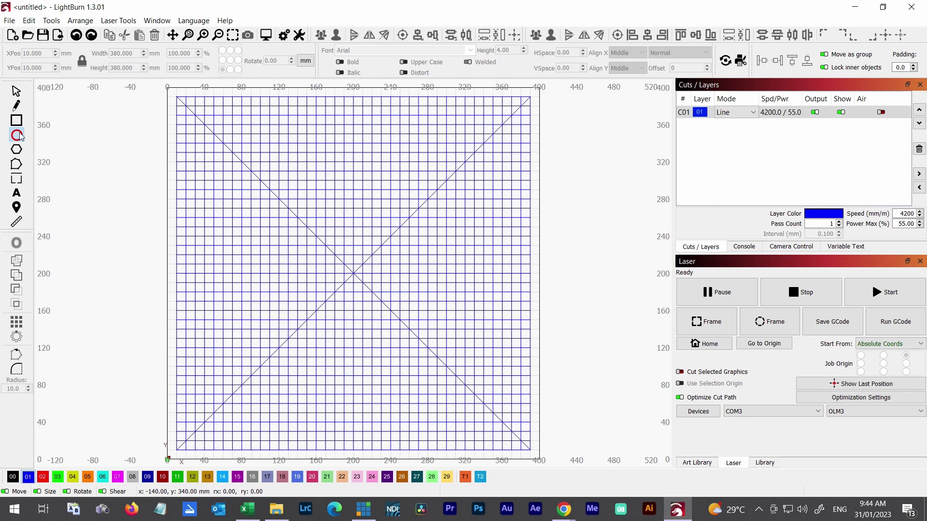
{"action": "left_click_drag", "start_coordinate": [223, 237], "coordinate": [343, 368]}
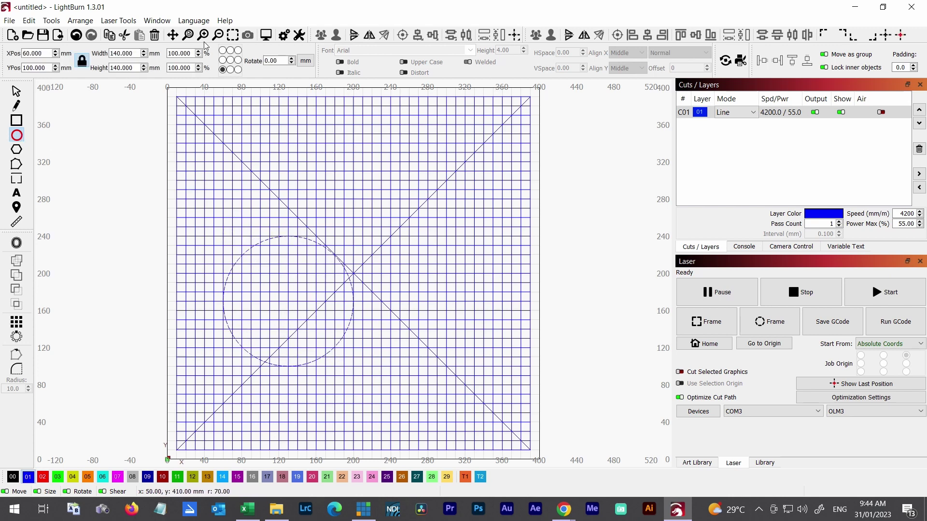
{"action": "left_click", "coordinate": [134, 52]}
{"action": "left_click_drag", "start_coordinate": [131, 52], "coordinate": [93, 52]}
{"action": "type", "text": "100"}
{"action": "key", "text": "Tab"}
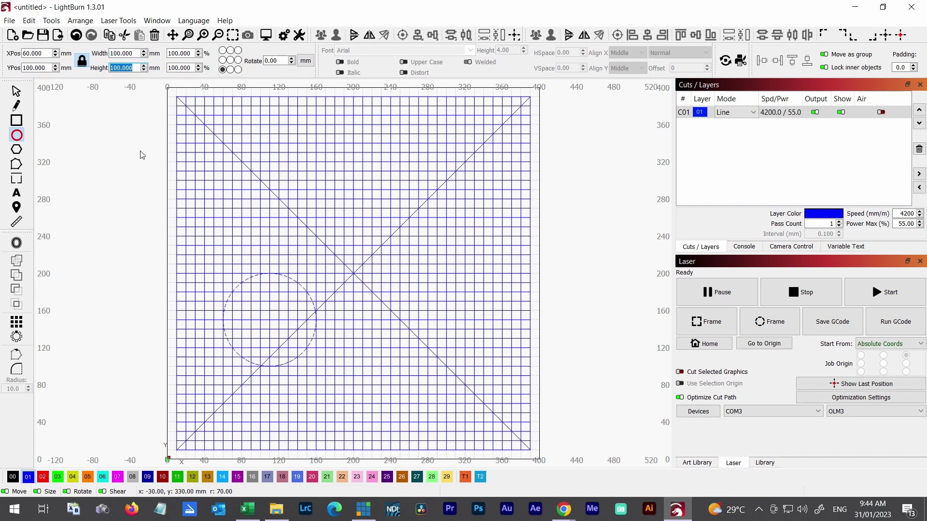
Step: Move the 100 mm circle to the centre of the work area
{"action": "left_click", "coordinate": [17, 92]}
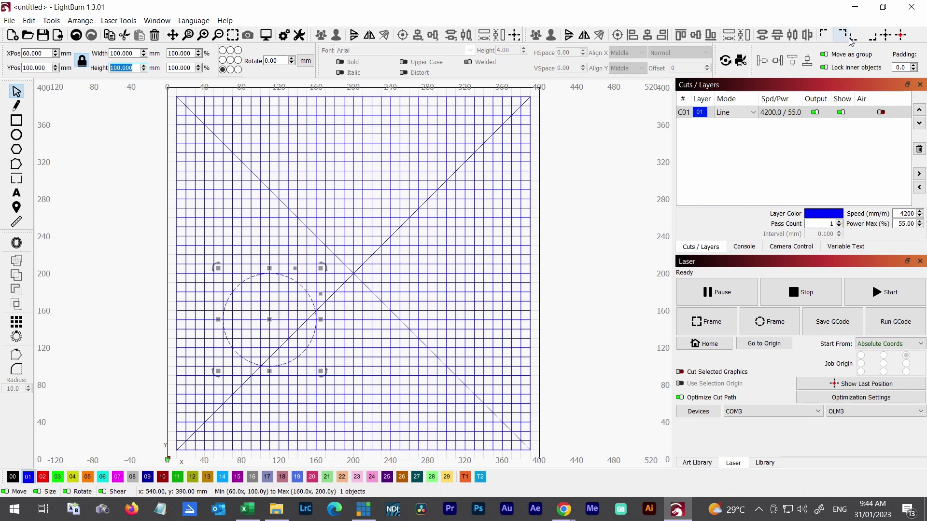
{"action": "left_click", "coordinate": [887, 37]}
{"action": "left_click", "coordinate": [593, 245]}
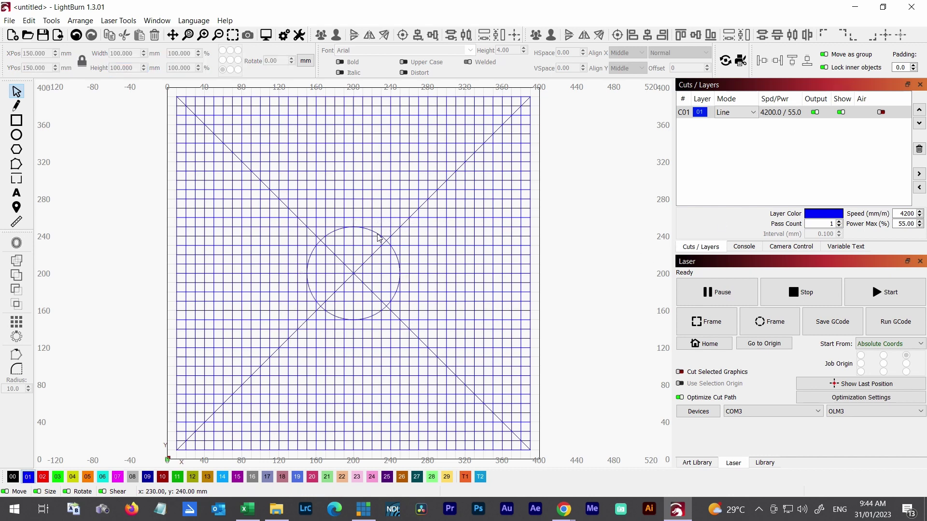
Step: Offset the centred circle outward by 50 mm to create a larger concentric circle
{"action": "scroll", "coordinate": [340, 254], "scroll_direction": "up", "scroll_amount": 3}
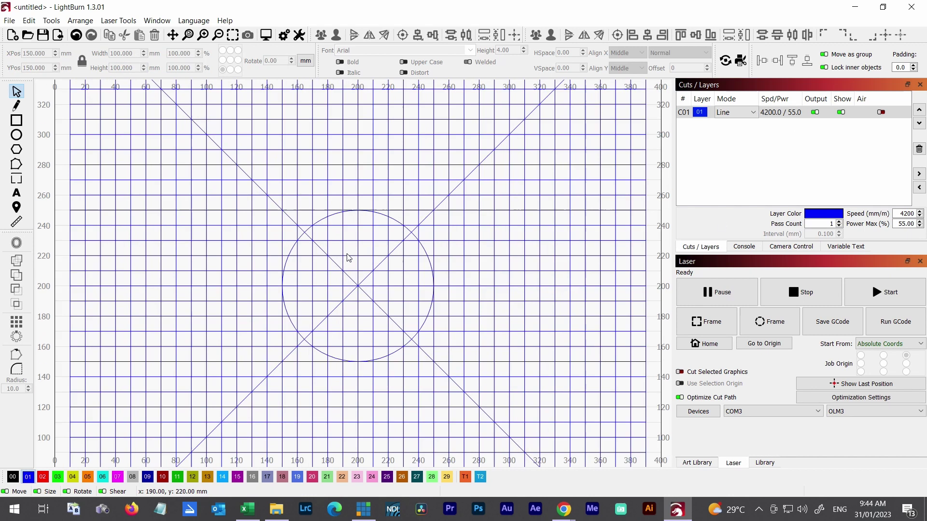
{"action": "left_click", "coordinate": [385, 216]}
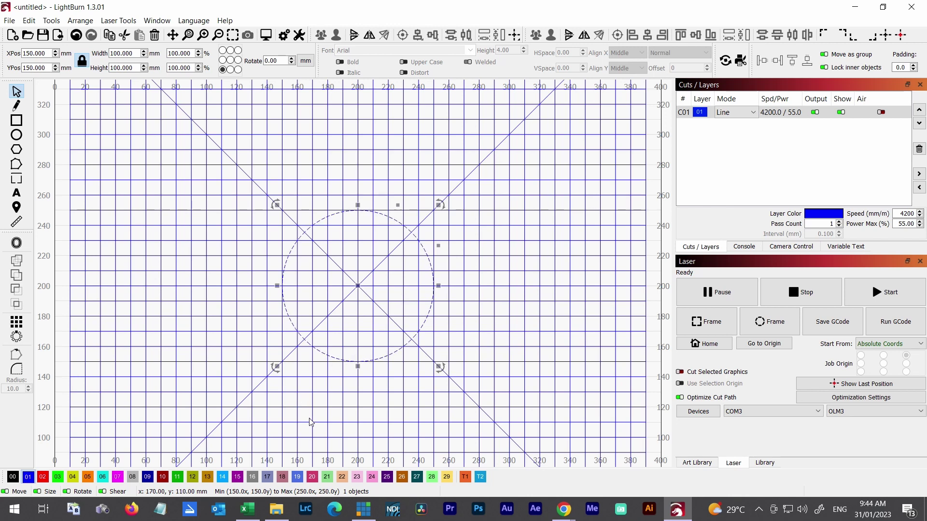
{"action": "left_click", "coordinate": [16, 243]}
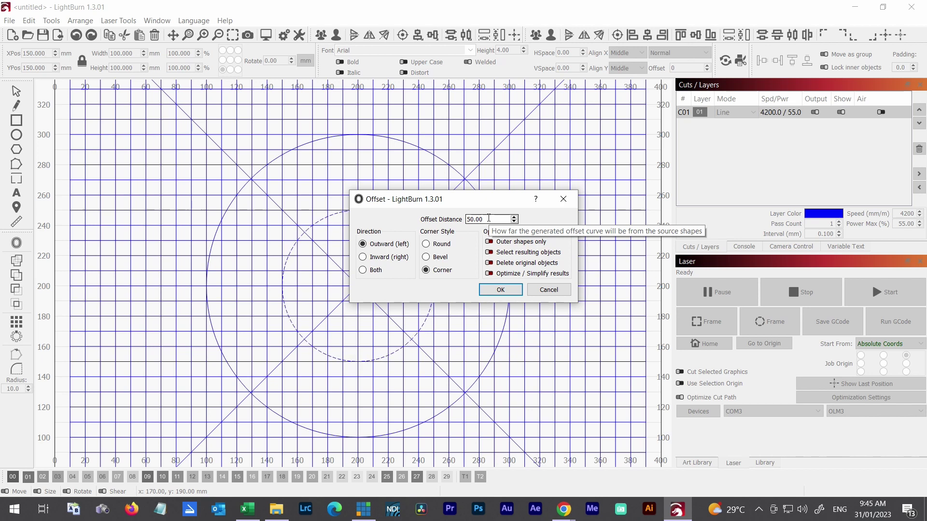
{"action": "left_click", "coordinate": [502, 290]}
{"action": "left_click", "coordinate": [598, 226]}
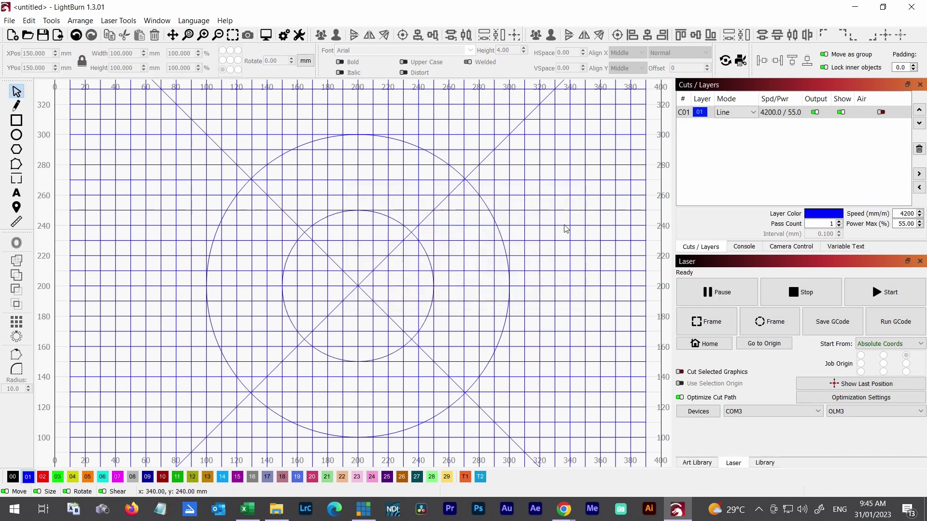
Step: Add the text "10" above the upper end of the grid's first vertical line and assign it to black layer 00 in Fill mode
{"action": "scroll", "coordinate": [563, 230], "scroll_direction": "down", "scroll_amount": 4}
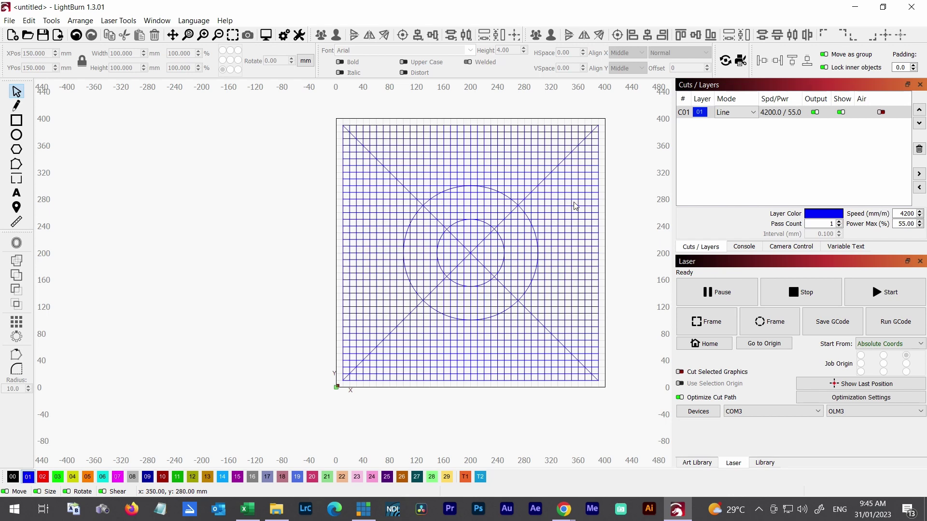
{"action": "key", "text": "ctrl+shift+a"}
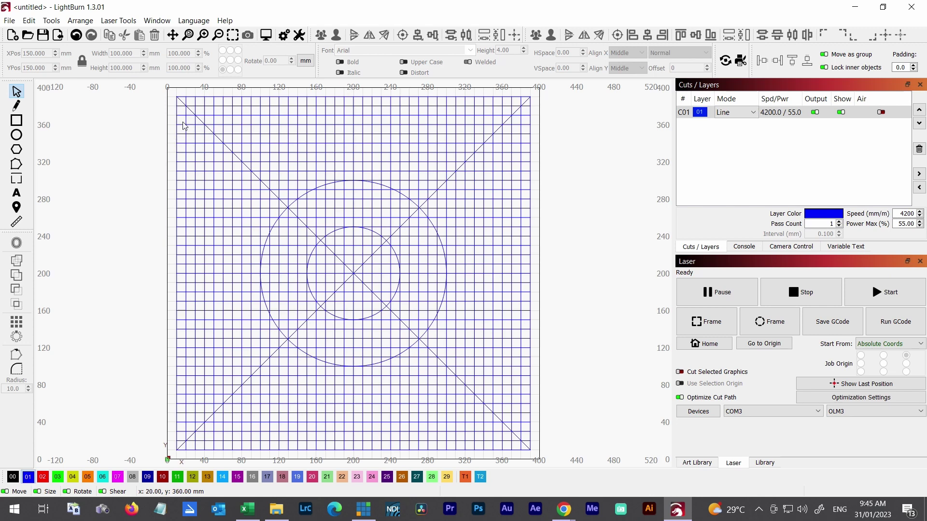
{"action": "key", "text": "space"}
{"action": "left_click_drag", "start_coordinate": [201, 124], "coordinate": [231, 221]}
{"action": "scroll", "coordinate": [182, 152], "scroll_direction": "up", "scroll_amount": 5}
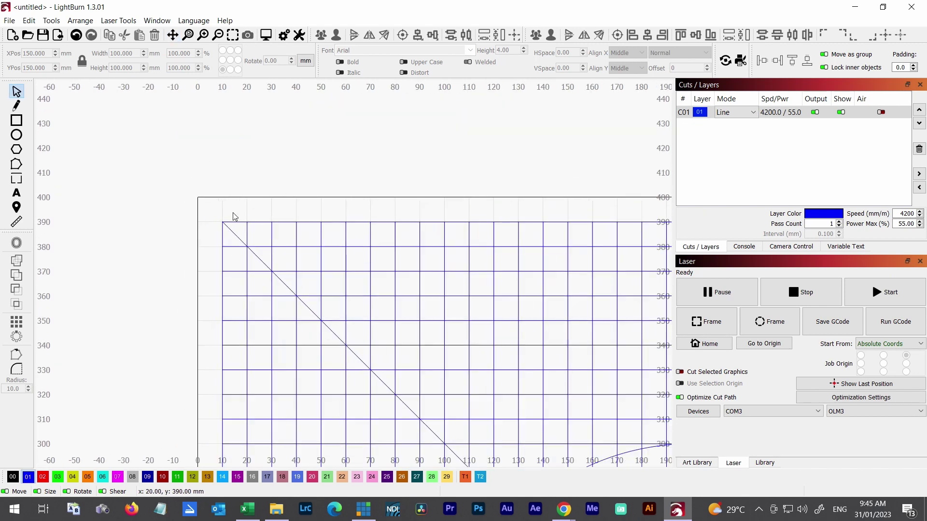
{"action": "left_click", "coordinate": [16, 193]}
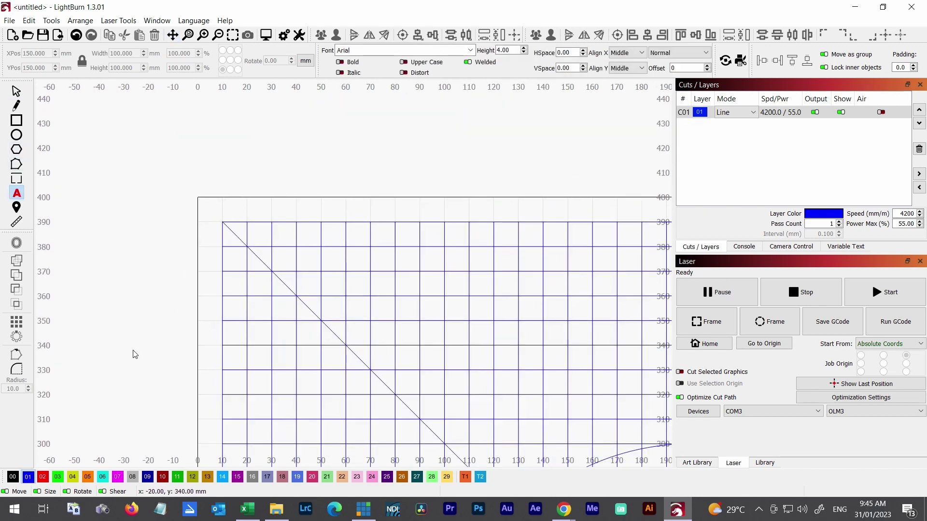
{"action": "left_click", "coordinate": [221, 213]}
{"action": "type", "text": "10"}
{"action": "left_click", "coordinate": [16, 90]}
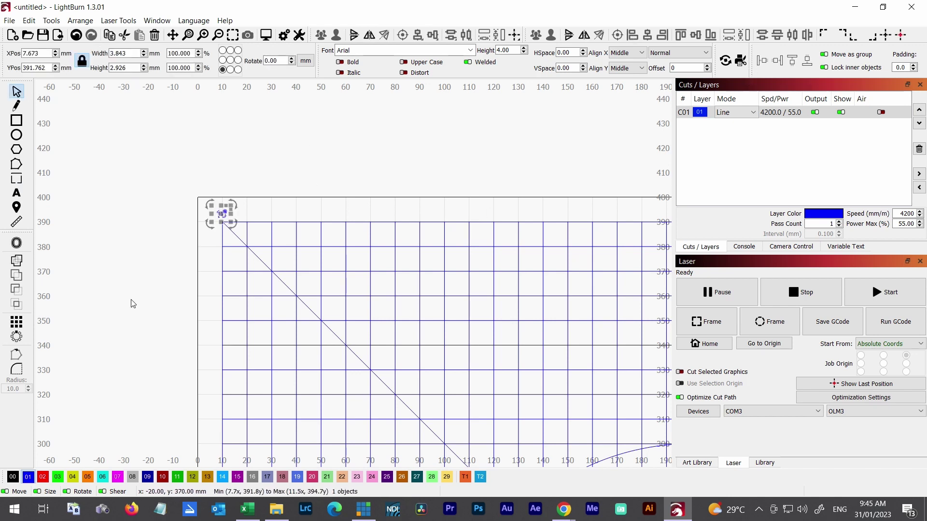
{"action": "left_click", "coordinate": [13, 476]}
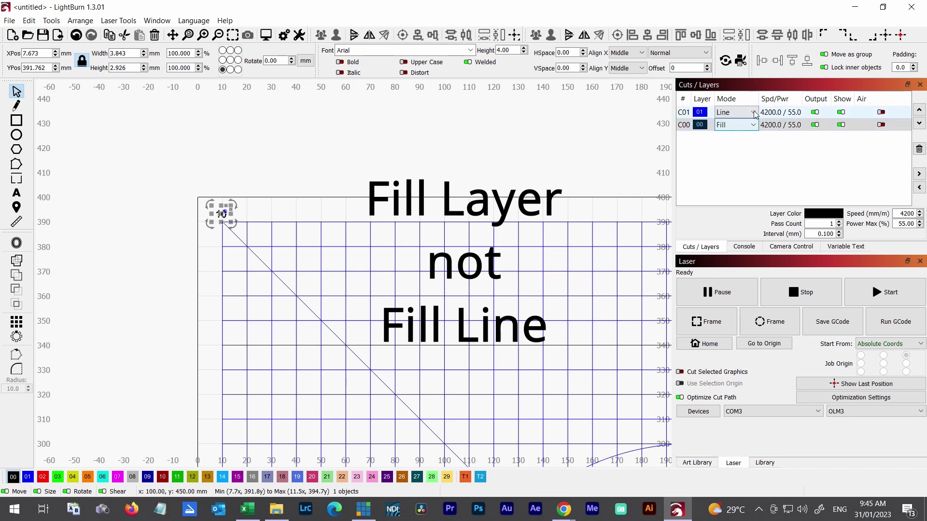
{"action": "left_click", "coordinate": [347, 185]}
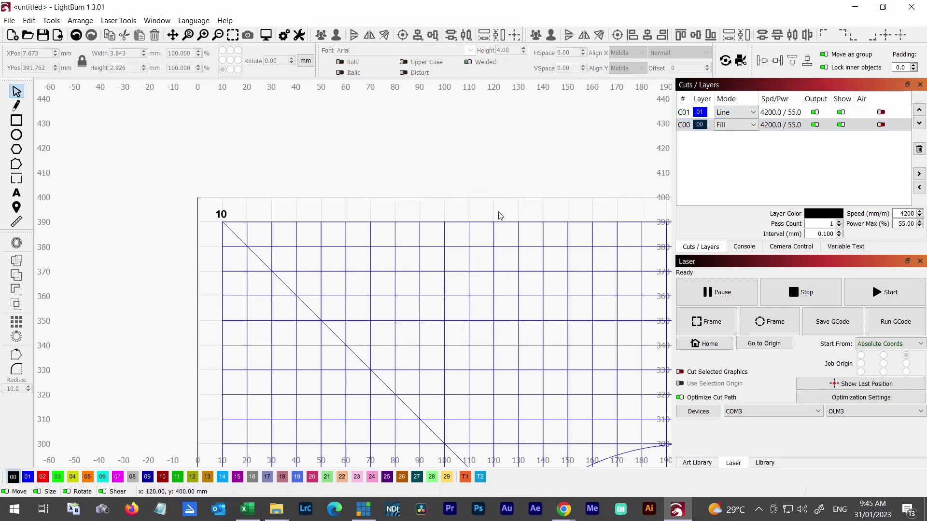
{"action": "left_click_drag", "start_coordinate": [571, 226], "coordinate": [397, 169]}
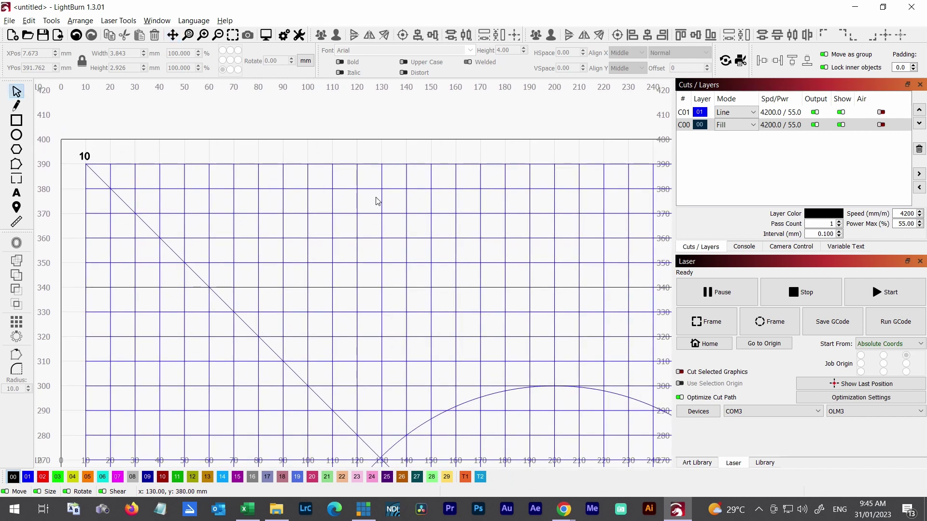
{"action": "scroll", "coordinate": [380, 200], "scroll_direction": "down", "scroll_amount": 2}
{"action": "scroll", "coordinate": [375, 212], "scroll_direction": "down", "scroll_amount": 1}
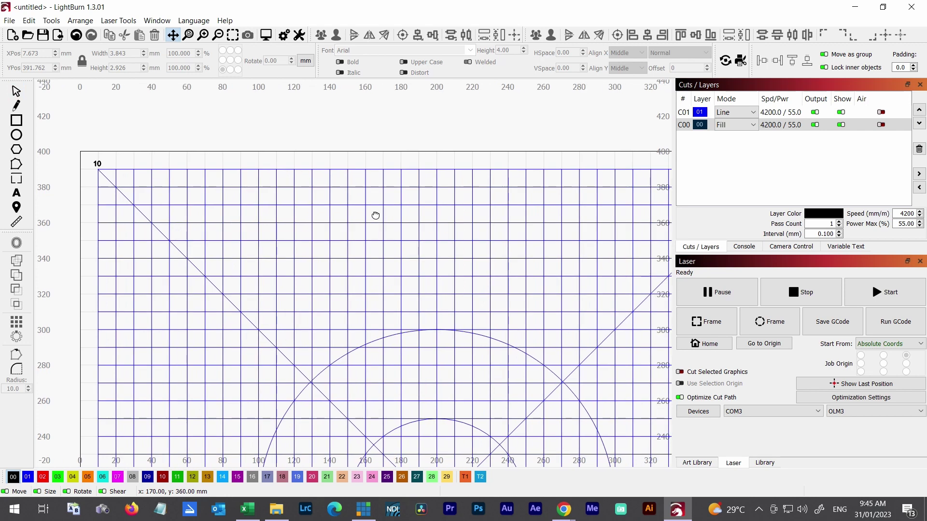
{"action": "scroll", "coordinate": [383, 216], "scroll_direction": "down", "scroll_amount": 1}
{"action": "left_click_drag", "start_coordinate": [407, 227], "coordinate": [329, 198]}
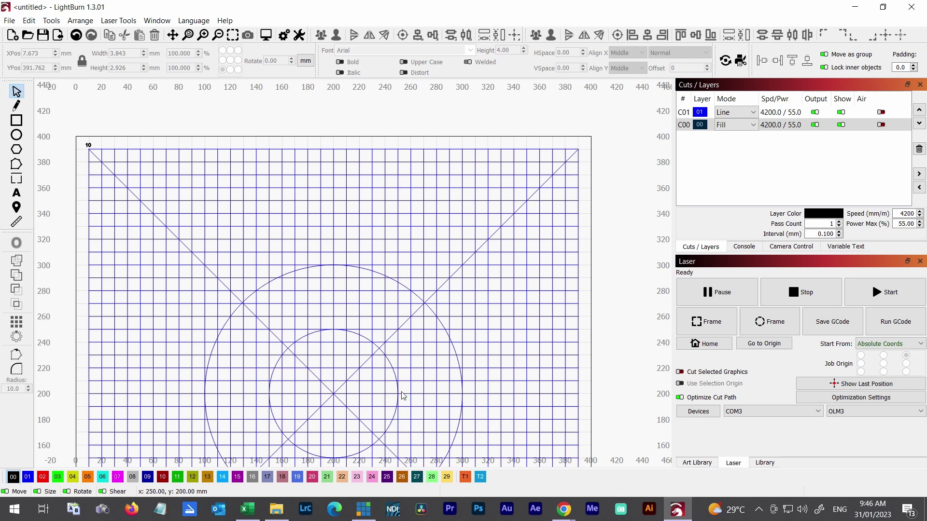
Step: Switch to Excel and enter 10 in cell A1 and 20 in cell A2
{"action": "left_click", "coordinate": [248, 509]}
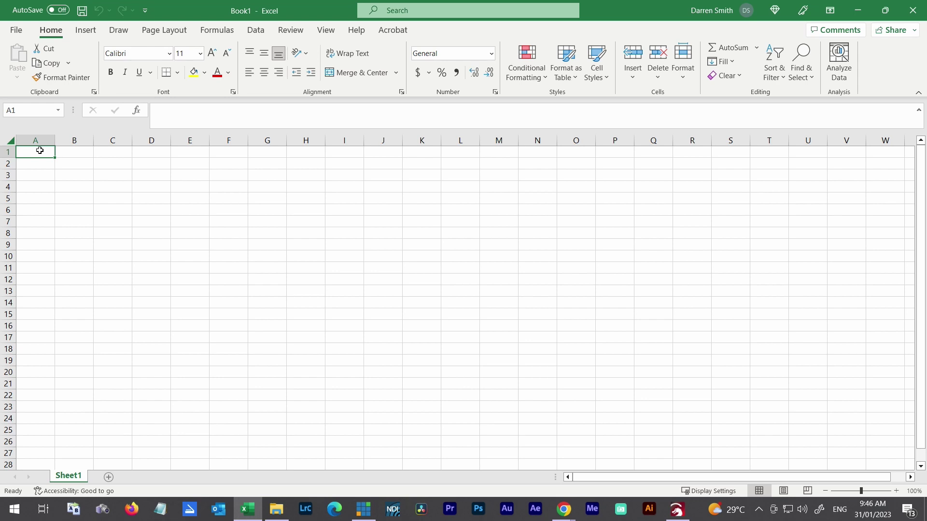
{"action": "type", "text": "10"}
{"action": "key", "text": "Return"}
{"action": "type", "text": "20"}
{"action": "key", "text": "Return"}
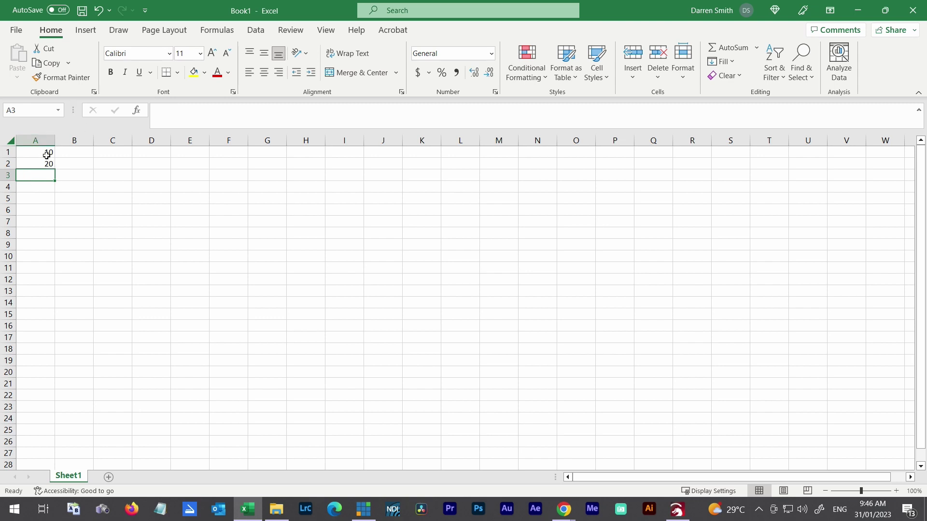
Step: Extend the series from A1:A2 down column A to row 39 so it ends at 390
{"action": "left_click_drag", "start_coordinate": [47, 153], "coordinate": [46, 164]}
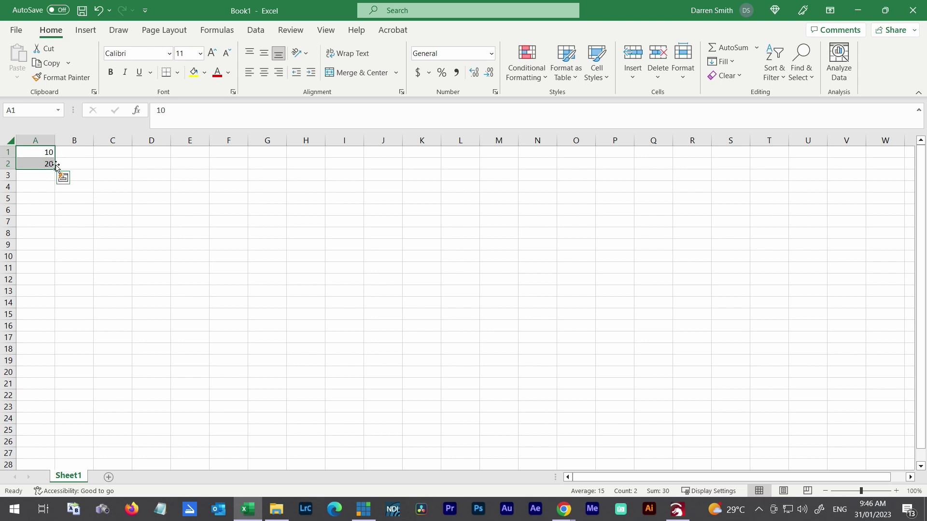
{"action": "left_click_drag", "start_coordinate": [54, 169], "coordinate": [53, 251]}
{"action": "left_click_drag", "start_coordinate": [73, 281], "coordinate": [63, 425]}
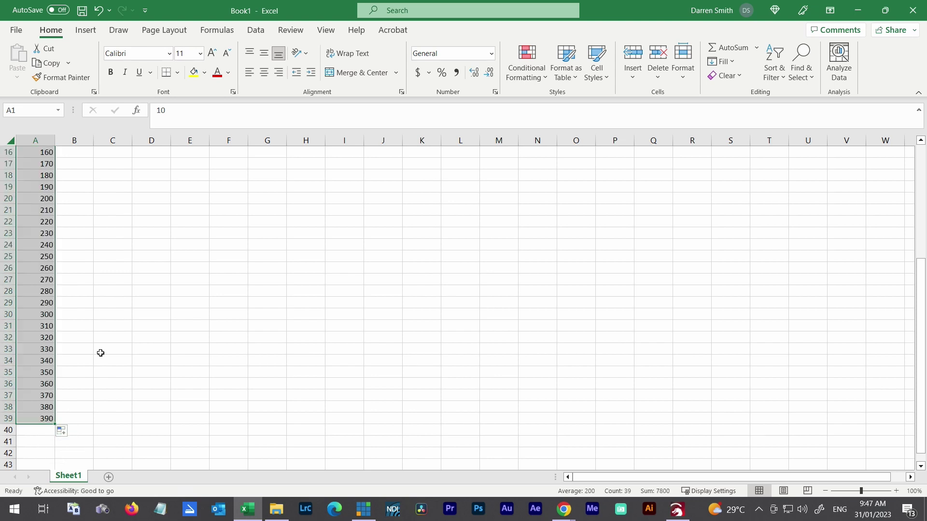
{"action": "scroll", "coordinate": [100, 353], "scroll_direction": "up", "scroll_amount": 3}
{"action": "scroll", "coordinate": [100, 353], "scroll_direction": "up", "scroll_amount": 2}
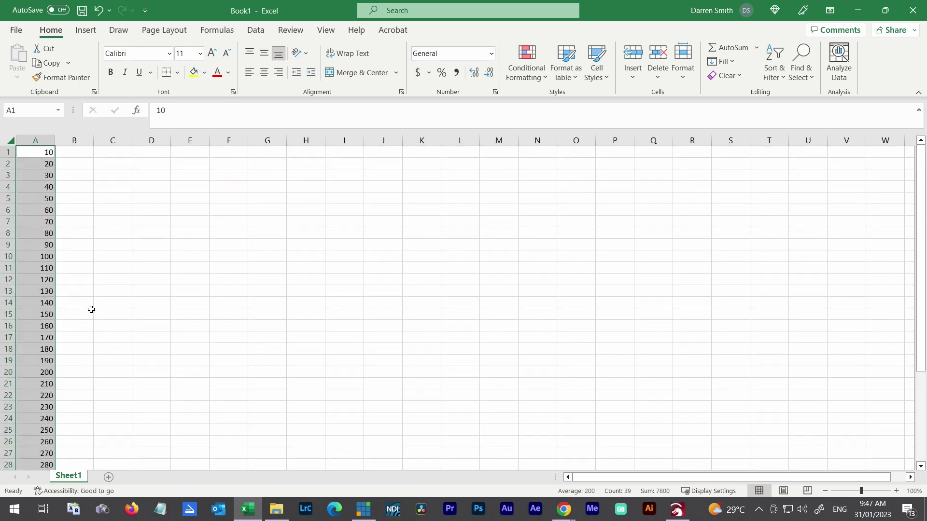
Step: Start saving the workbook and choose the Lightburn folder on the D: drive as its location
{"action": "left_click", "coordinate": [16, 30]}
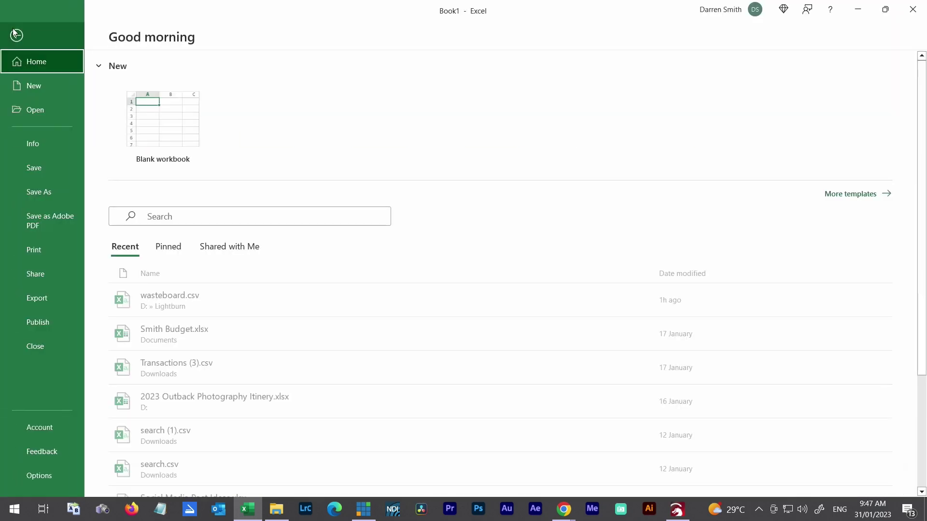
{"action": "left_click", "coordinate": [39, 170]}
{"action": "left_click", "coordinate": [154, 237]}
{"action": "scroll", "coordinate": [72, 193], "scroll_direction": "down", "scroll_amount": 2}
{"action": "left_click", "coordinate": [115, 249]}
{"action": "double_click", "coordinate": [184, 225]}
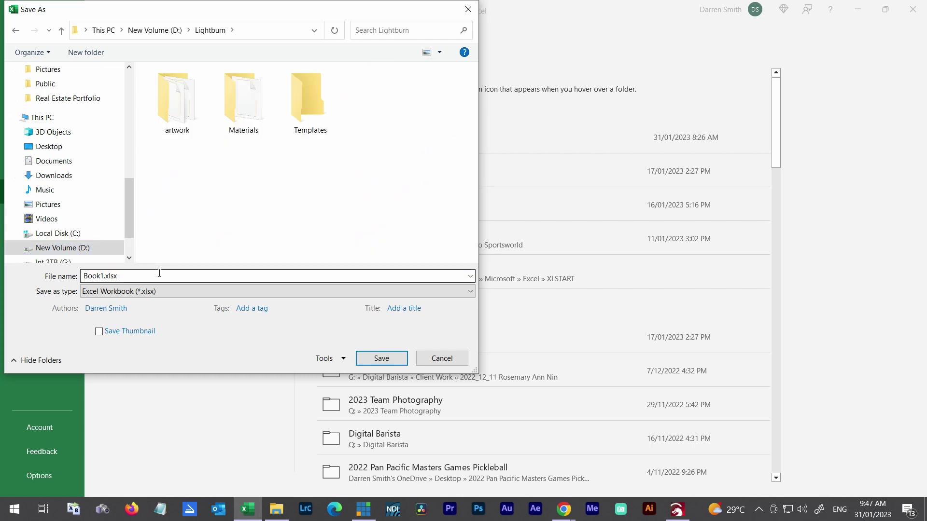
Step: Save the workbook in CSV (Comma delimited) format under the file name Wasteboard
{"action": "left_click", "coordinate": [159, 291]}
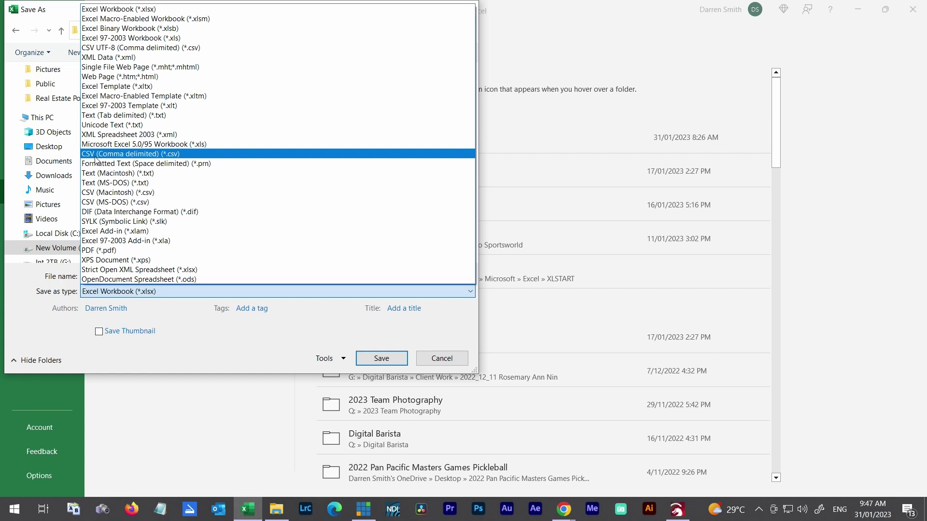
{"action": "left_click", "coordinate": [129, 154]}
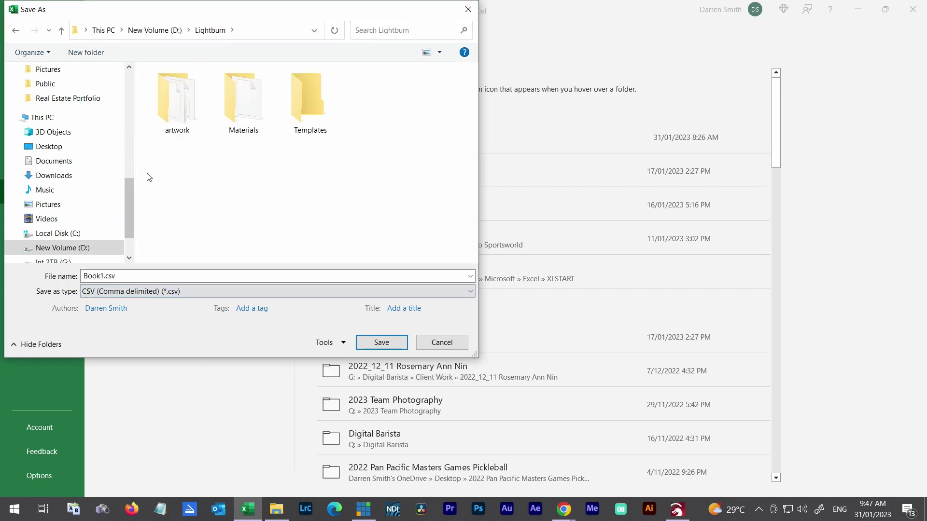
{"action": "left_click", "coordinate": [126, 275]}
{"action": "type", "text": "Wast"}
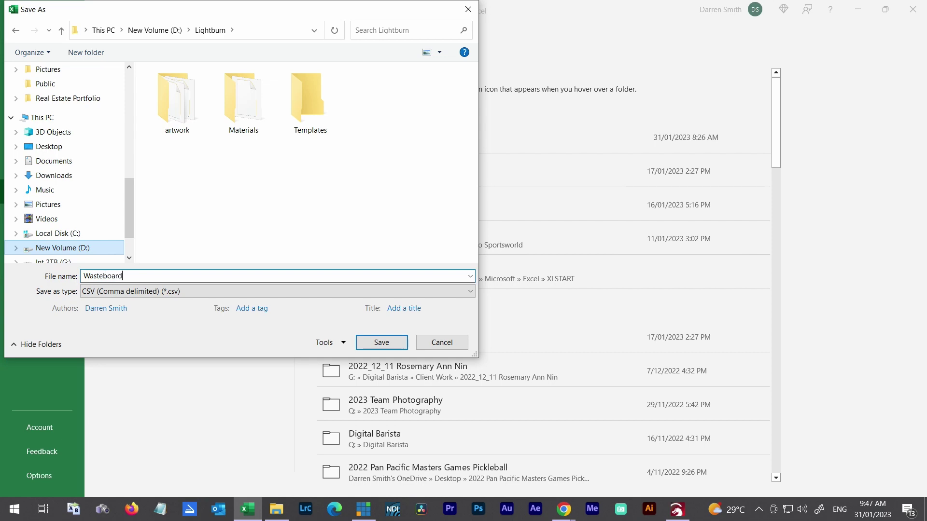
{"action": "type", "text": "eboard"}
{"action": "left_click", "coordinate": [381, 342]}
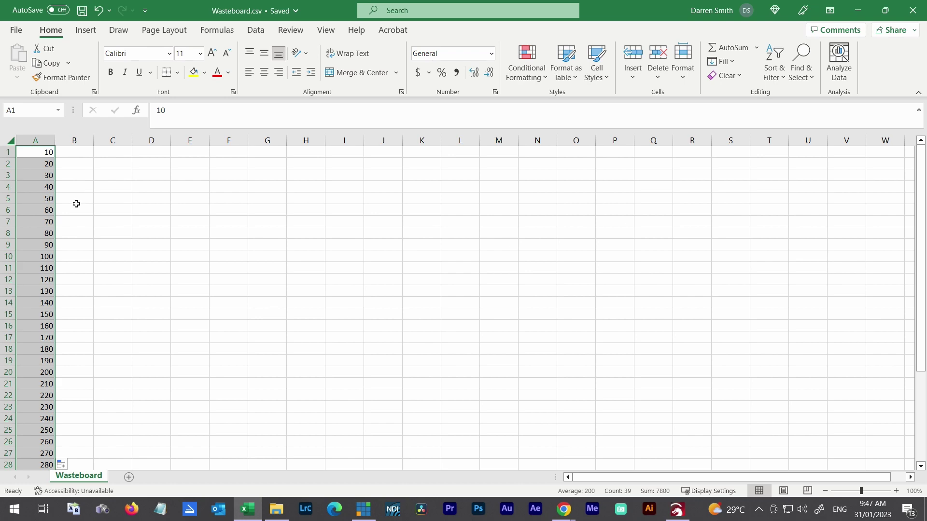
Step: Switch to LightBurn and load Wasteboard.csv as the CSV file for variable text
{"action": "left_click", "coordinate": [678, 509]}
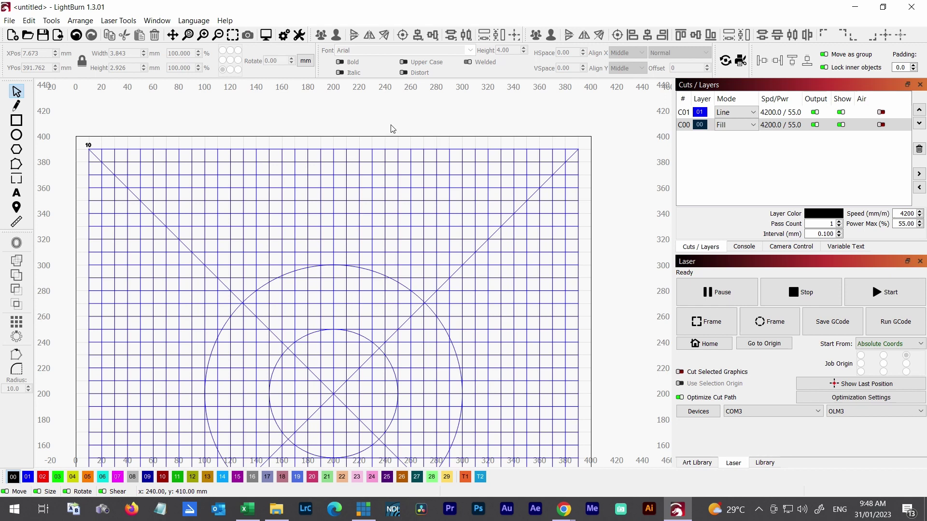
{"action": "left_click", "coordinate": [853, 248]}
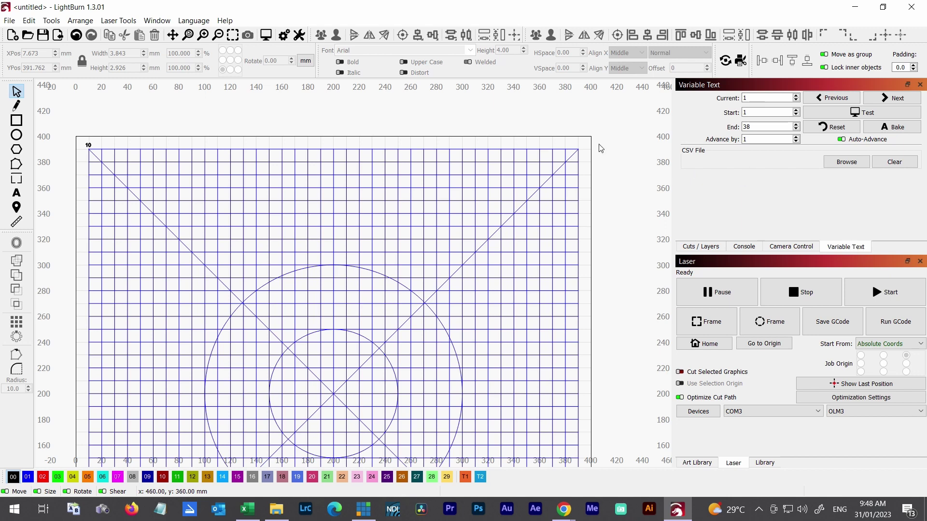
{"action": "left_click", "coordinate": [171, 24]}
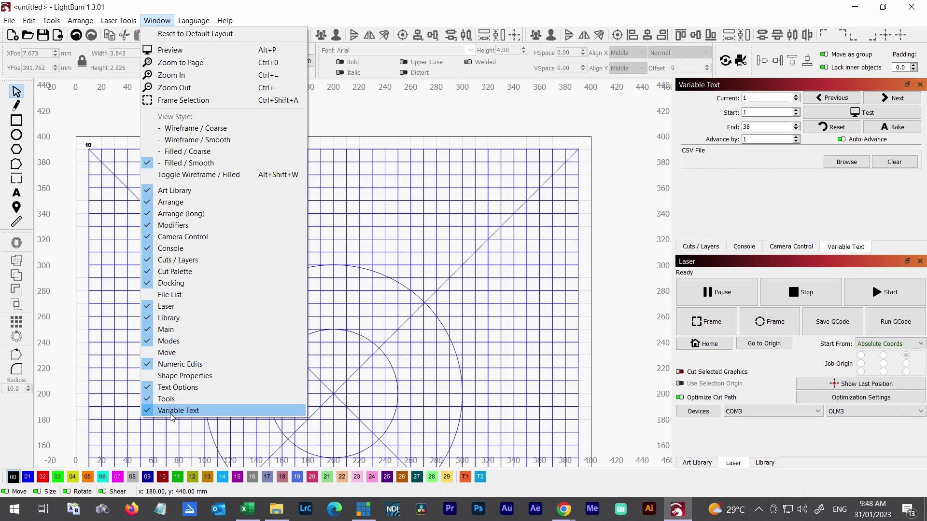
{"action": "left_click", "coordinate": [623, 225]}
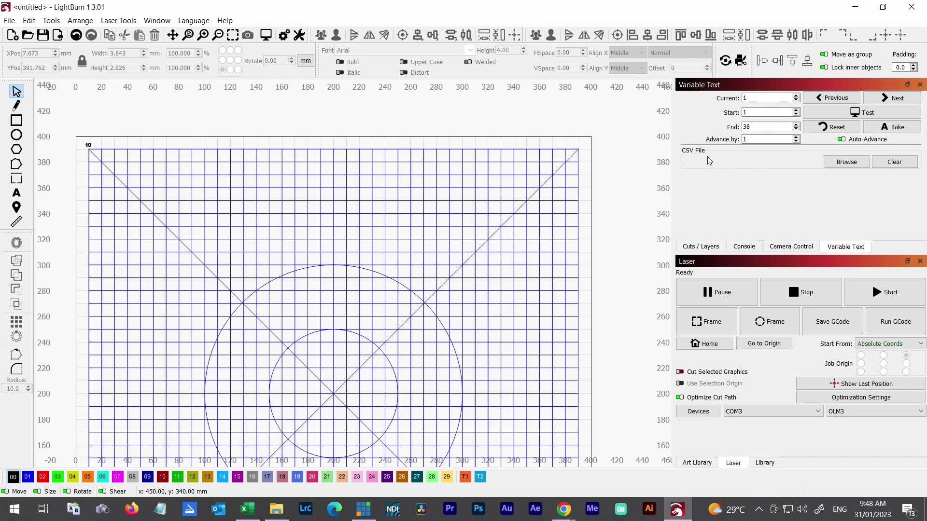
{"action": "left_click", "coordinate": [847, 162]}
{"action": "left_click", "coordinate": [432, 118]}
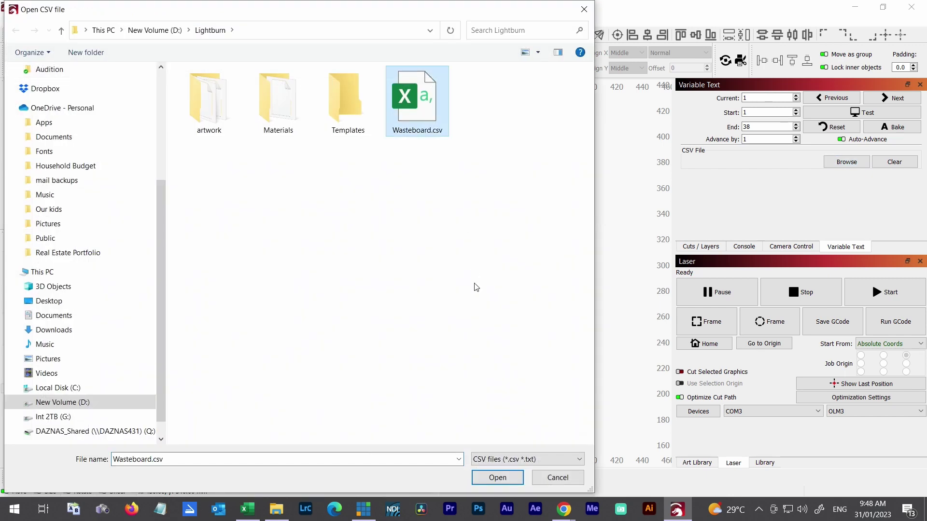
{"action": "left_click", "coordinate": [500, 478]}
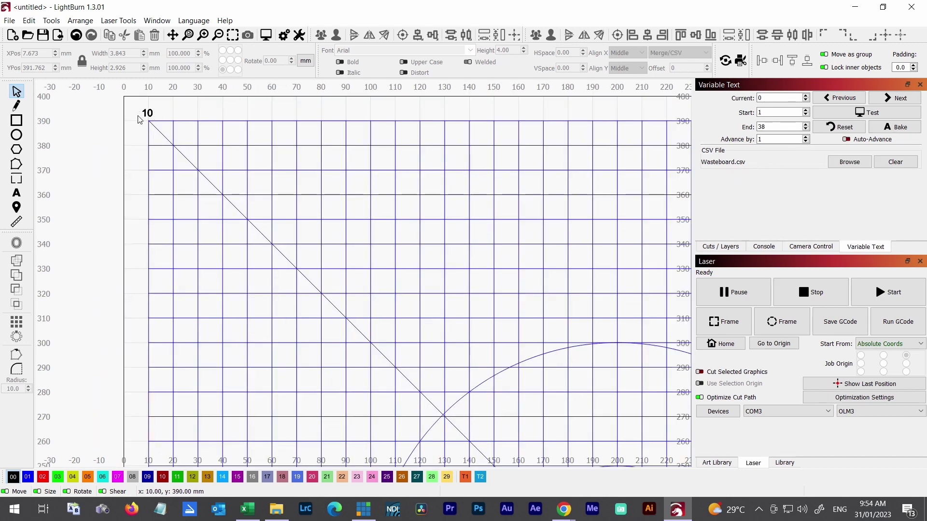
Step: Turn the "10" label into Merge/CSV variable text reading "%0" and centre it above the grid's first vertical line
{"action": "left_click", "coordinate": [148, 112]}
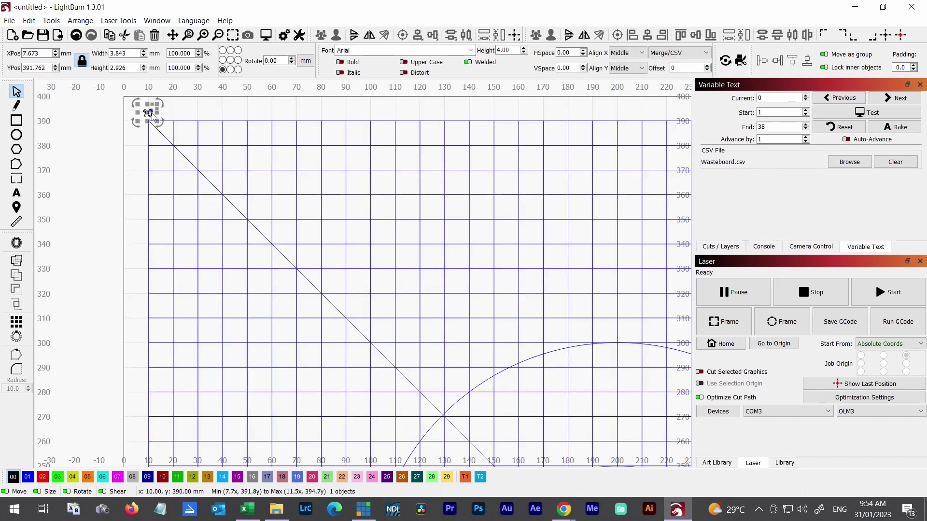
{"action": "left_click", "coordinate": [19, 195]}
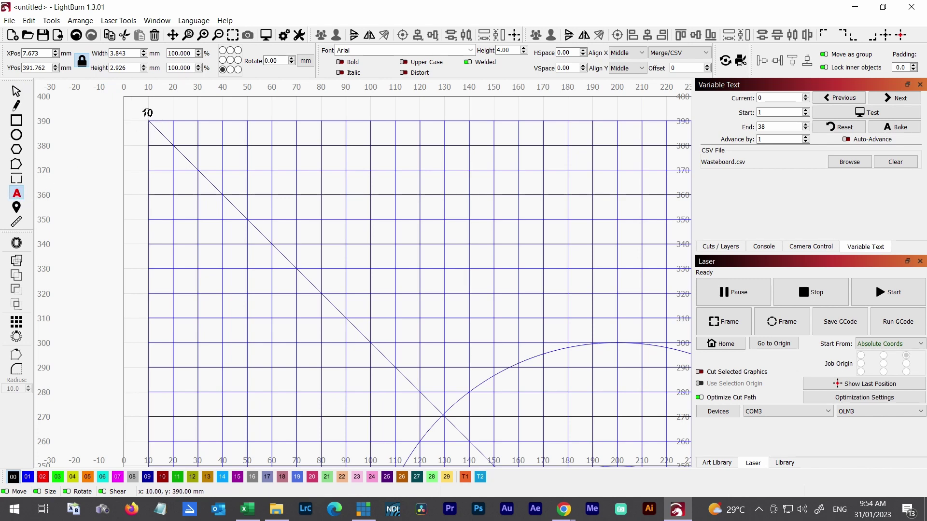
{"action": "left_click", "coordinate": [707, 56]}
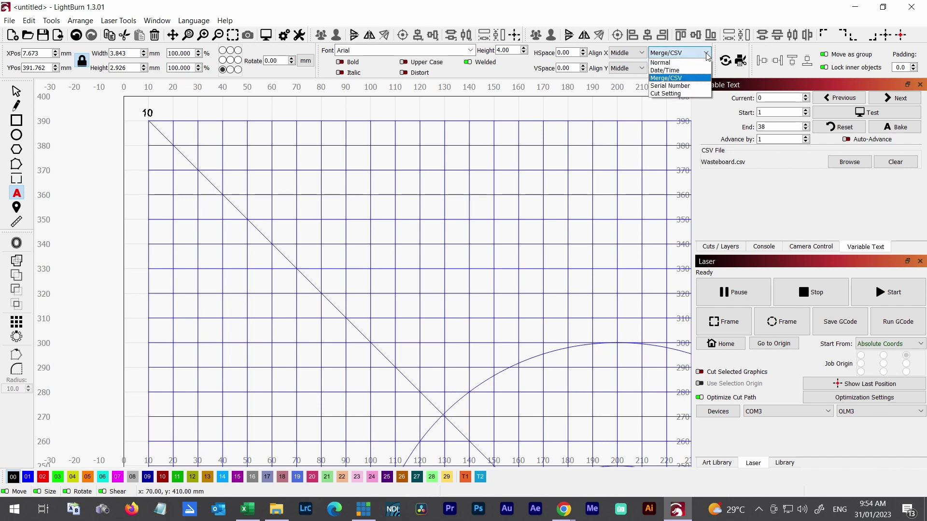
{"action": "left_click", "coordinate": [685, 80]}
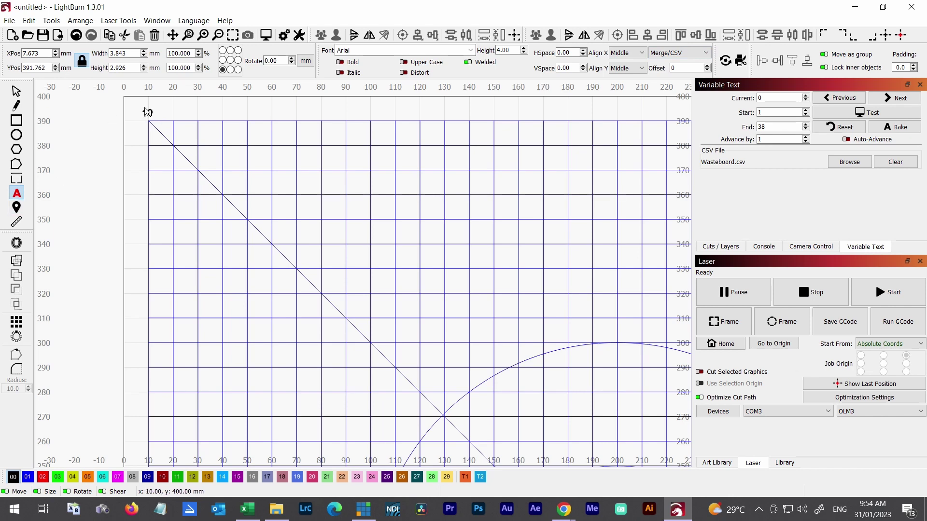
{"action": "key", "text": "BackSpace"}
{"action": "key", "text": "BackSpace"}
{"action": "left_click", "coordinate": [18, 93]}
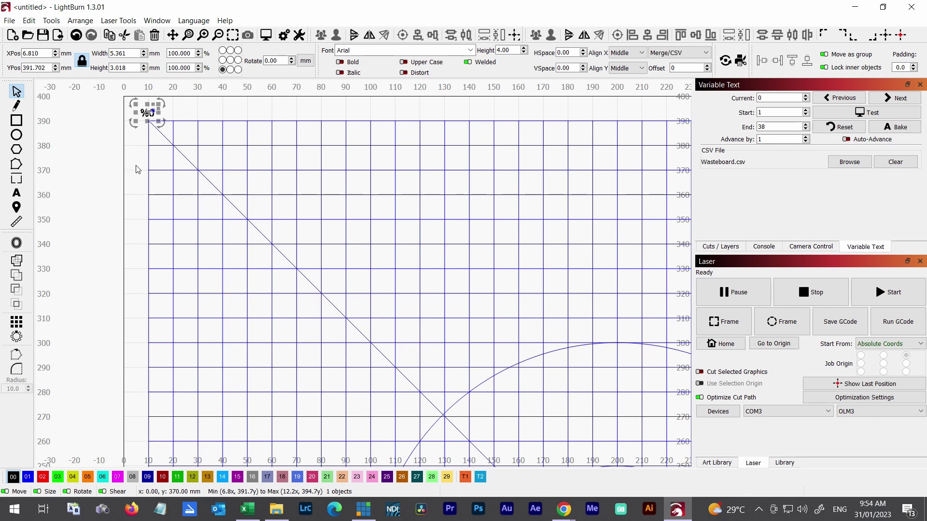
{"action": "scroll", "coordinate": [152, 123], "scroll_direction": "up", "scroll_amount": 5}
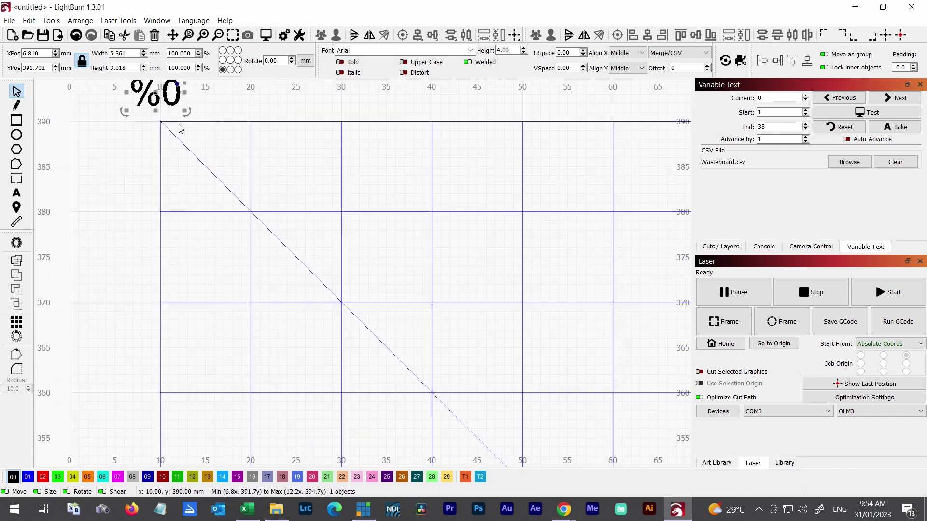
{"action": "left_click_drag", "start_coordinate": [155, 92], "coordinate": [160, 92]}
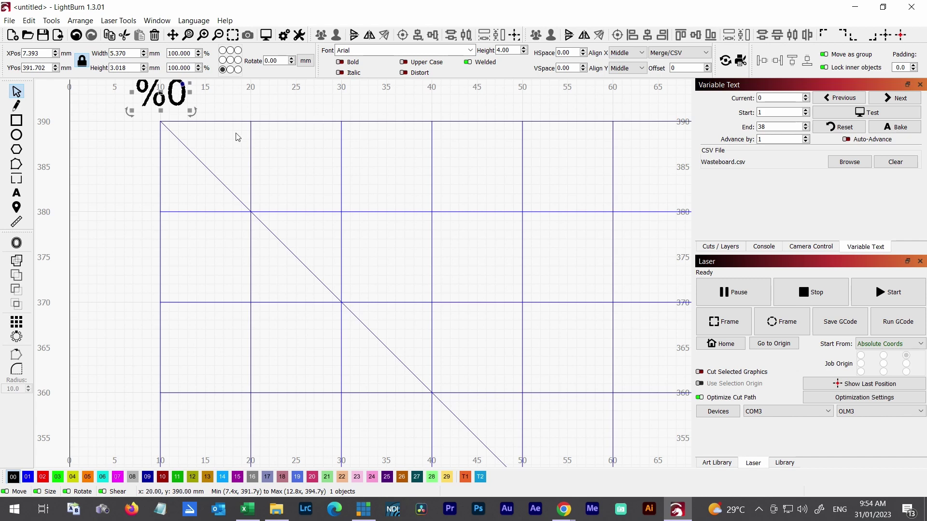
Step: Create a grid array of the "%0" label with 39 columns, one row, 4 mm edge padding and variable text auto-incrementing by 1
{"action": "scroll", "coordinate": [252, 136], "scroll_direction": "down", "scroll_amount": 5}
{"action": "scroll", "coordinate": [314, 139], "scroll_direction": "down", "scroll_amount": 5}
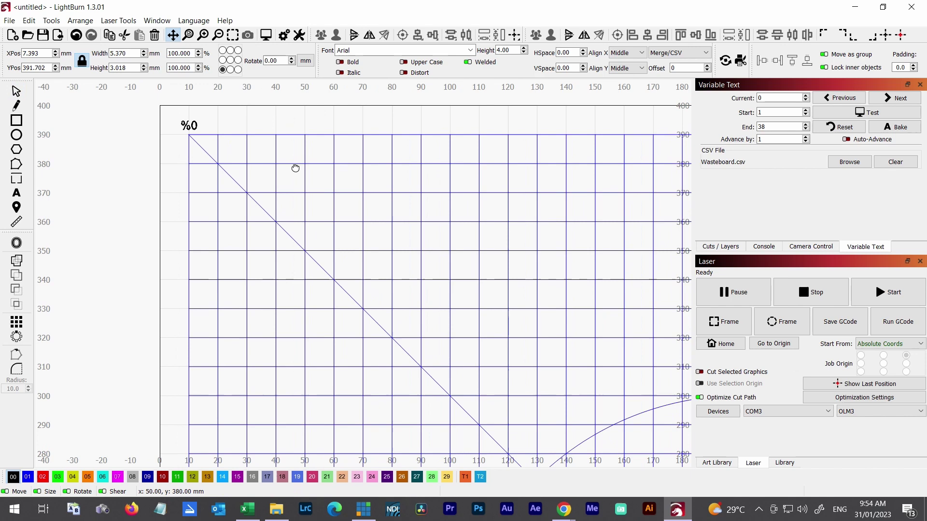
{"action": "left_click_drag", "start_coordinate": [319, 176], "coordinate": [283, 174]}
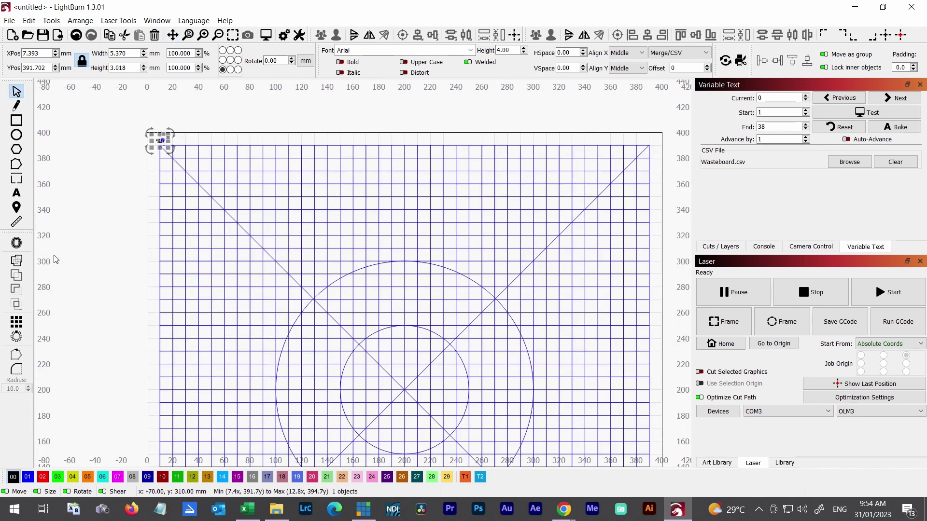
{"action": "left_click", "coordinate": [16, 323]}
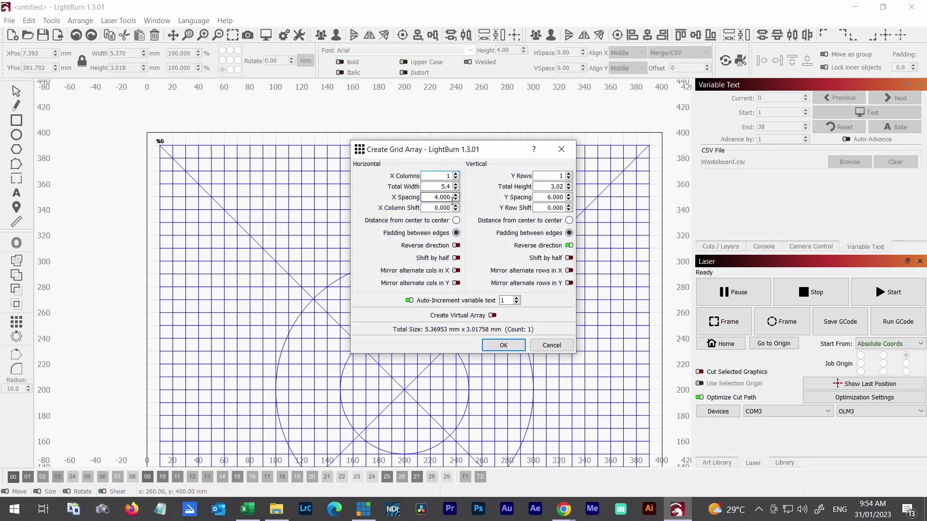
{"action": "type", "text": "39"}
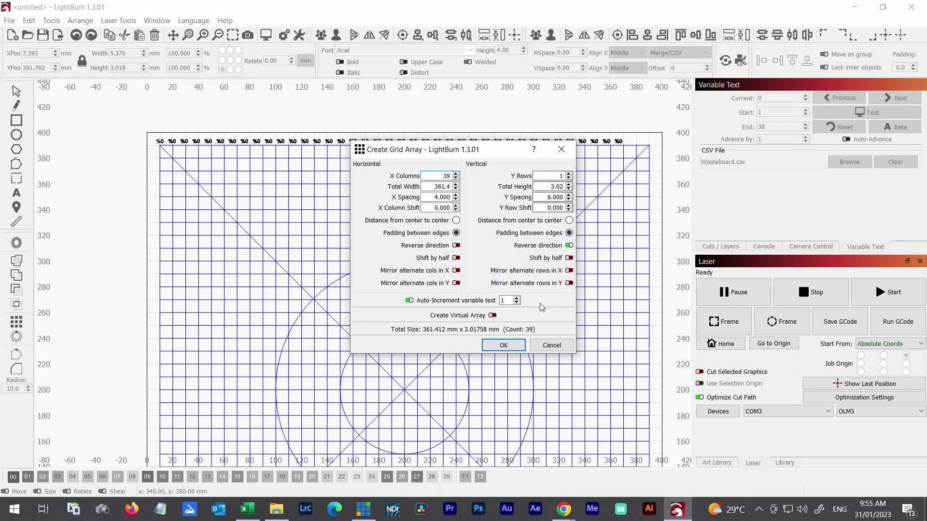
{"action": "left_click", "coordinate": [503, 346]}
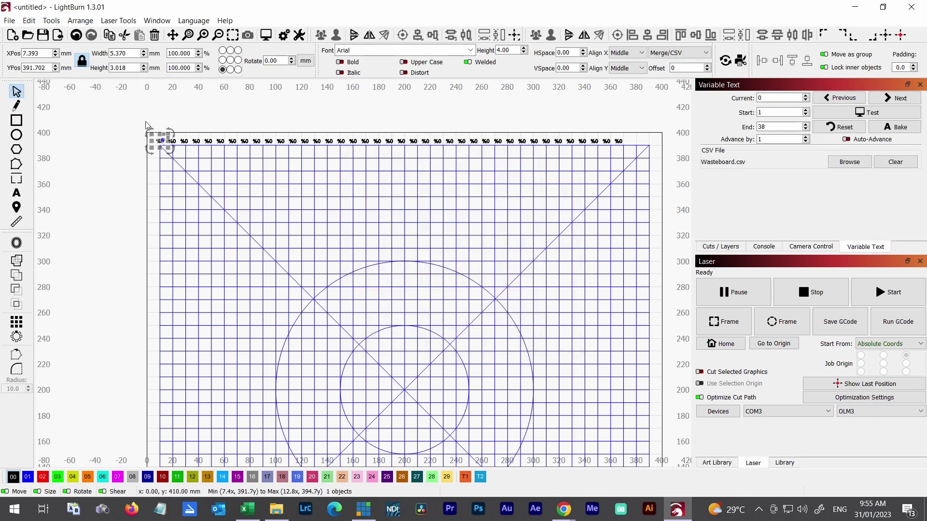